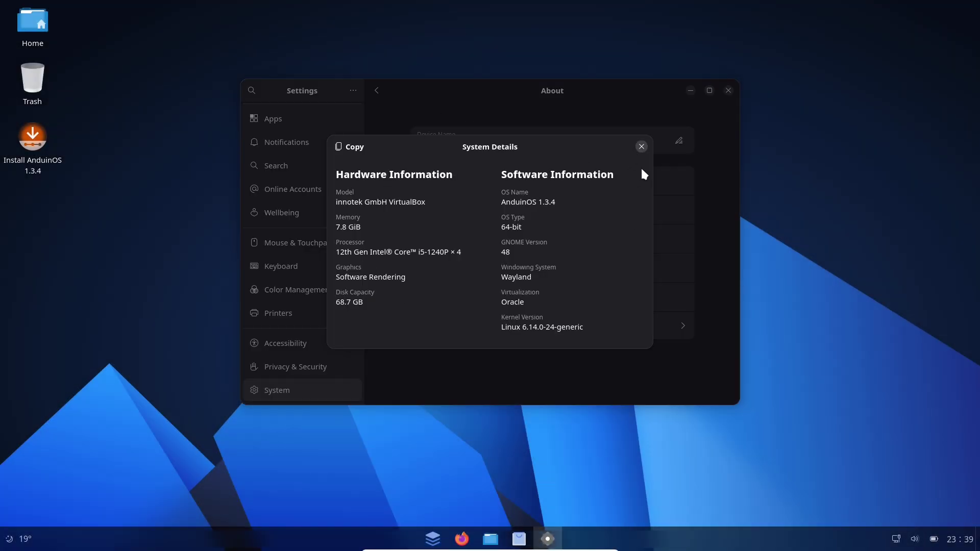
Select the Kernel Version text in System Details, then close the dialog to return to About.
left_click_drag(502, 327, 614, 399)
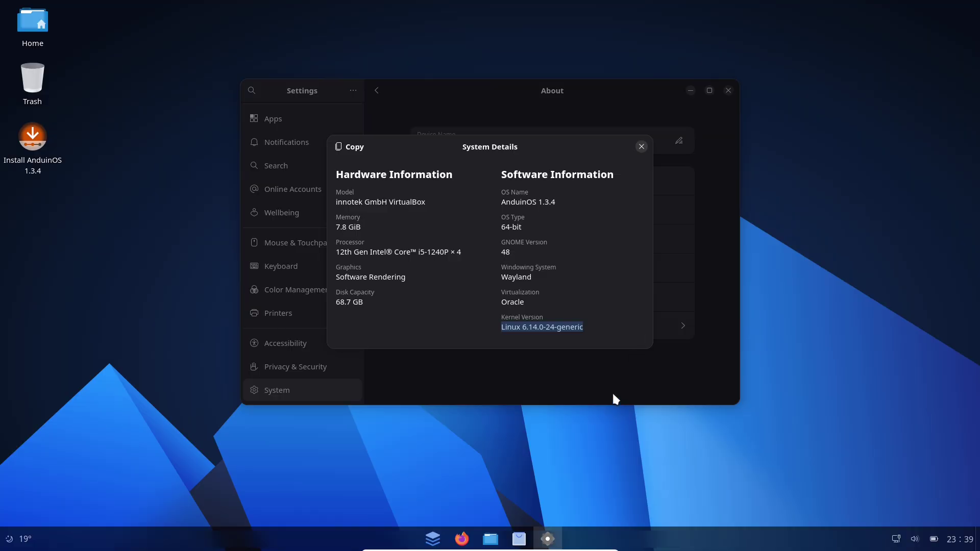
left_click(642, 147)
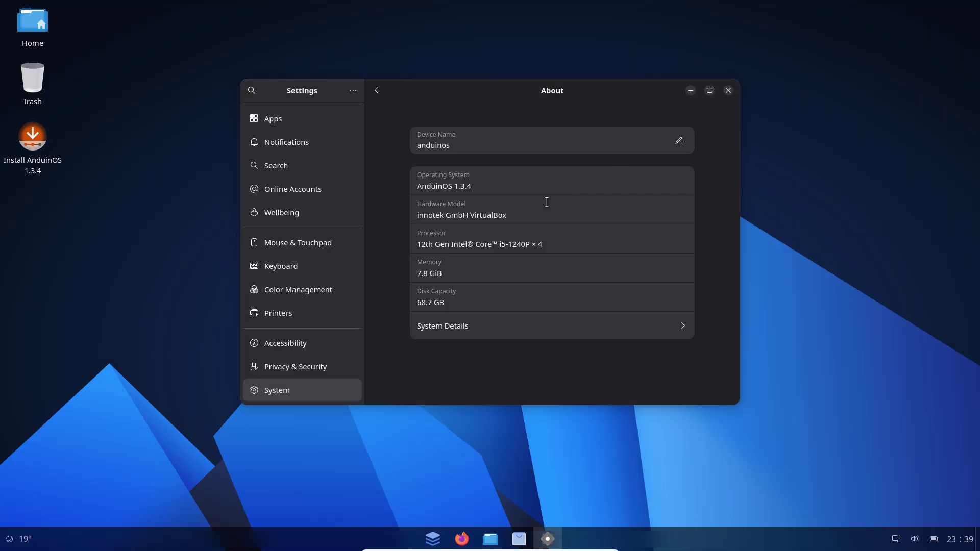
Close Settings and look over the weather applet's 2 Day Forecast.
left_click(728, 91)
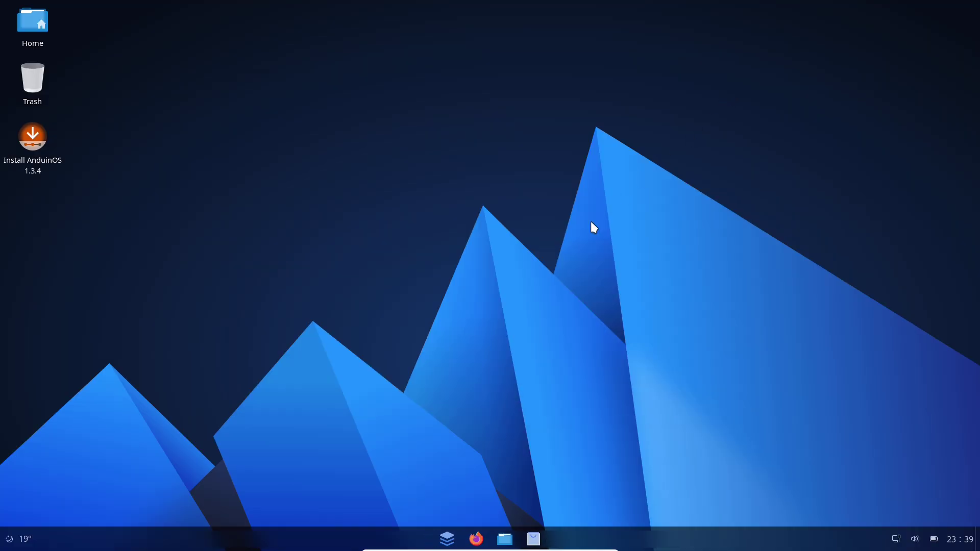
left_click(24, 536)
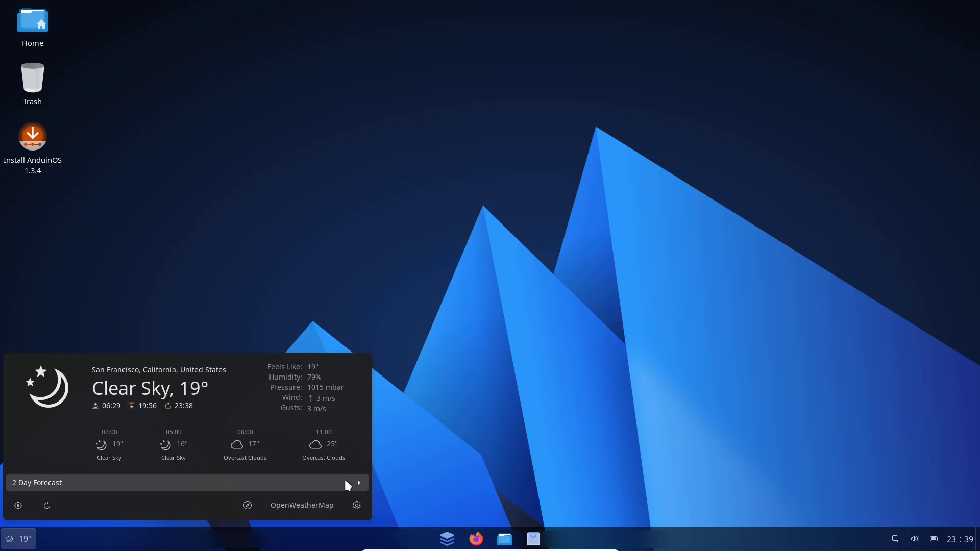
left_click(344, 480)
left_click(443, 351)
Turn off Dark Style in quick settings, then glance at the calendar panel.
left_click(899, 540)
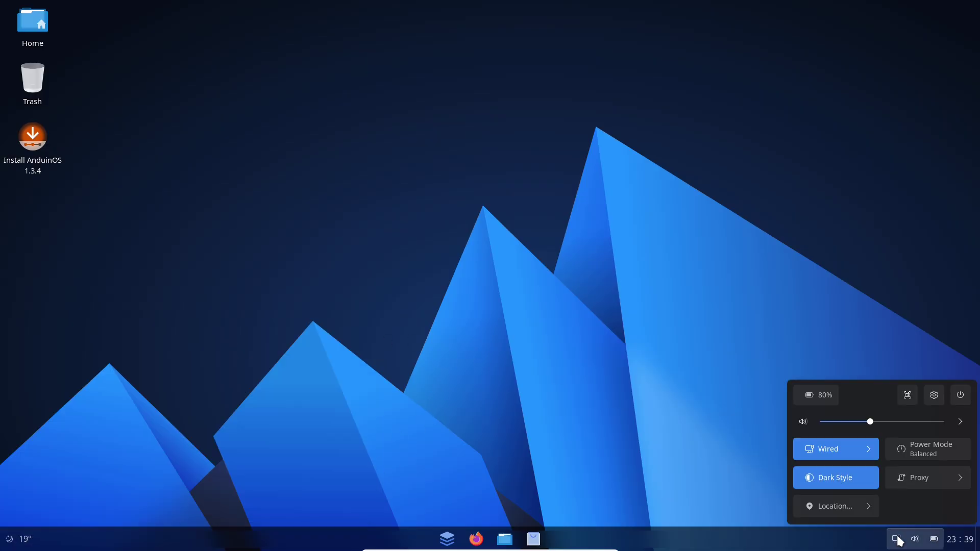
left_click(853, 483)
left_click(960, 544)
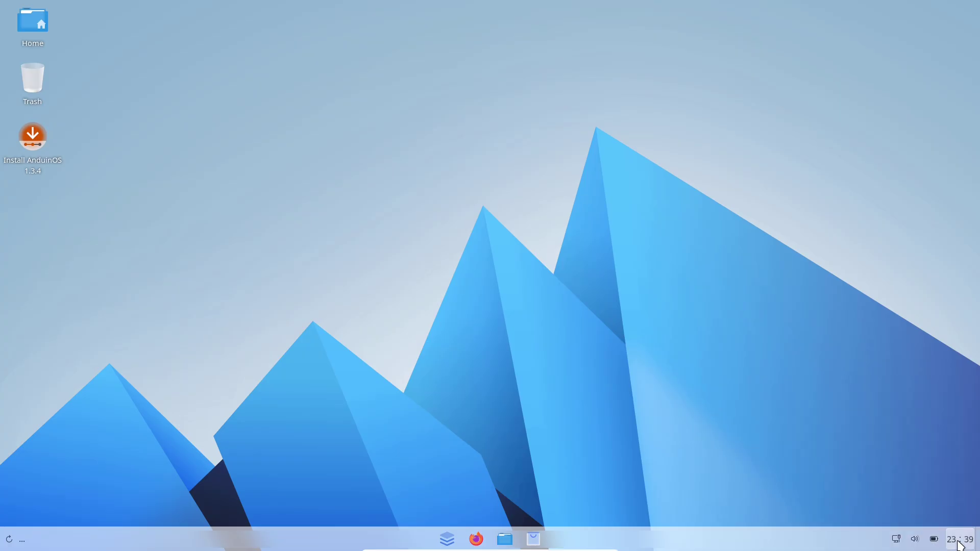
left_click(959, 544)
left_click(364, 270)
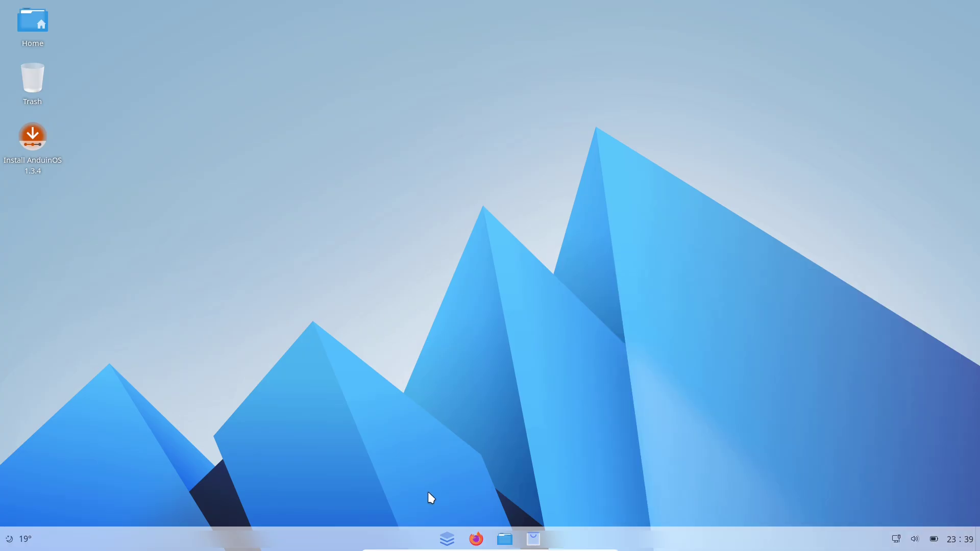
Launch System Monitor from the app launcher's All Apps list.
left_click(446, 539)
left_click(617, 227)
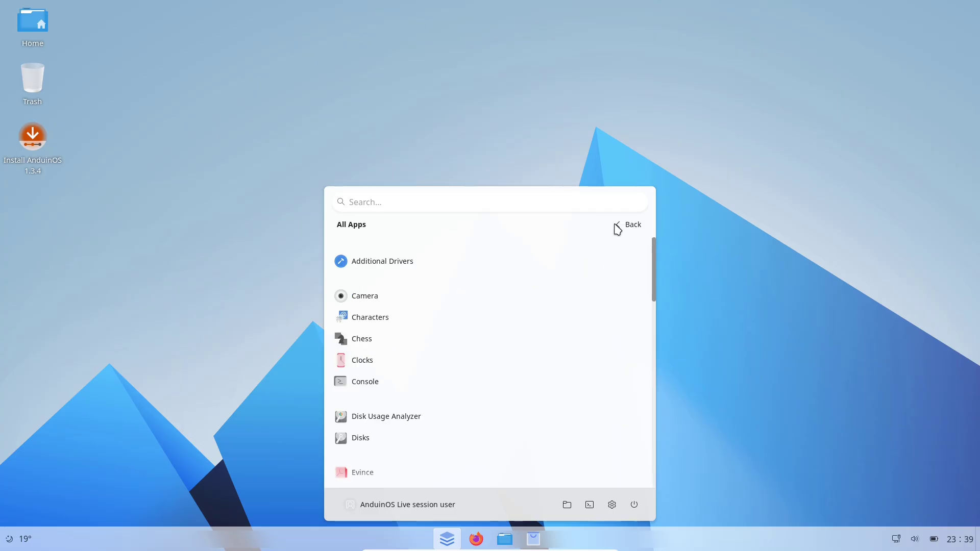
left_click_drag(655, 301, 650, 495)
left_click(448, 350)
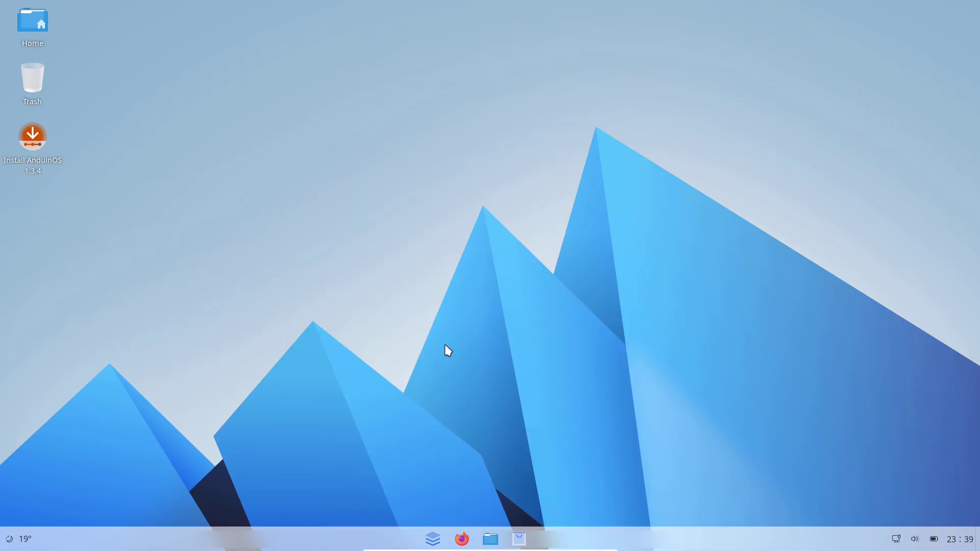
Maximize System Monitor, collapse the Disk and Network graphs, and view its About info.
left_click(662, 92)
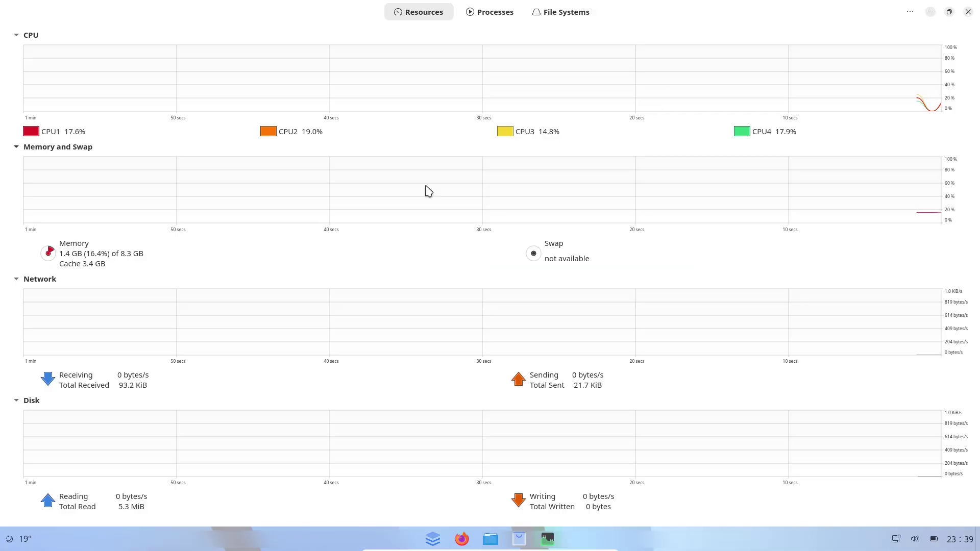
left_click(17, 400)
left_click(18, 346)
left_click(910, 11)
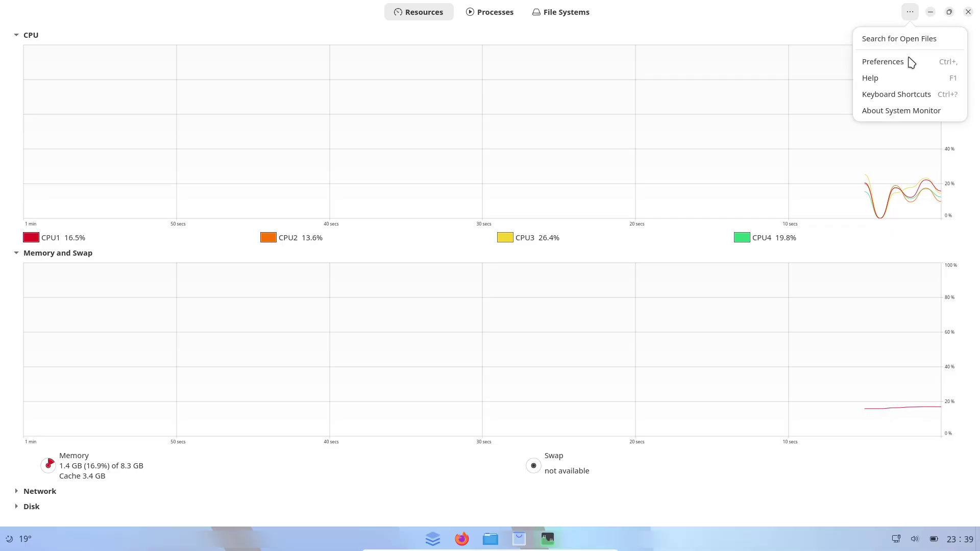
left_click(908, 109)
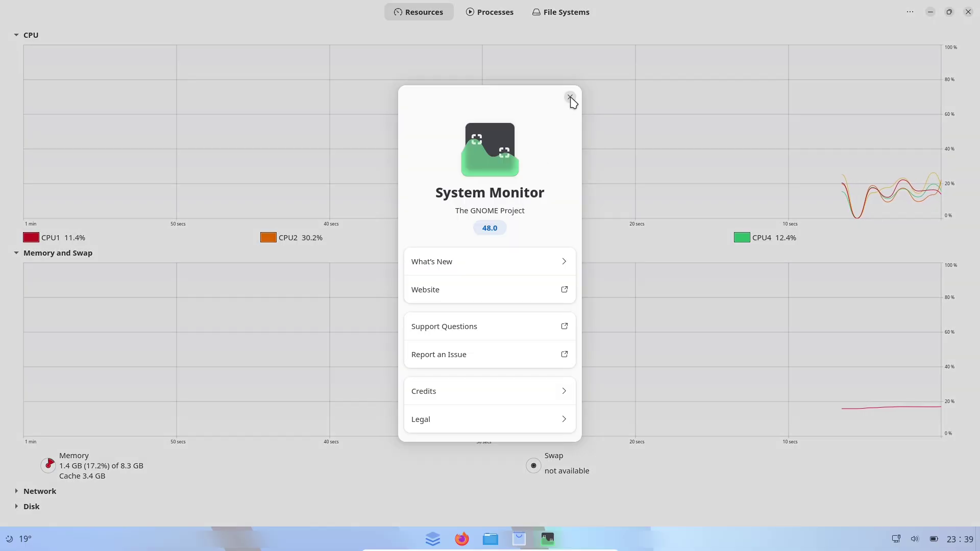
left_click(571, 97)
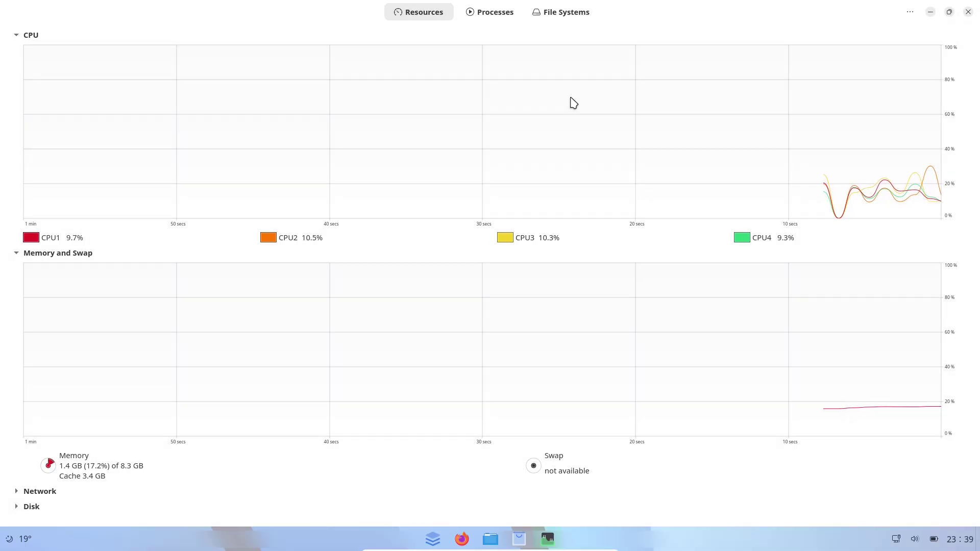
Browse the Processes and File Systems tabs, then return to Resources.
left_click(517, 18)
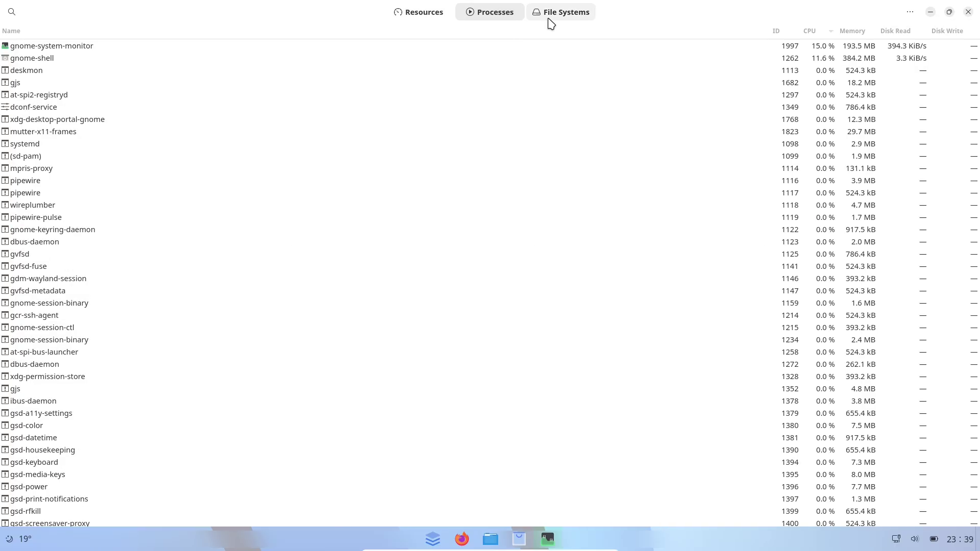
scroll(967, 313, "down", 10)
left_click_drag(967, 314, 549, 110)
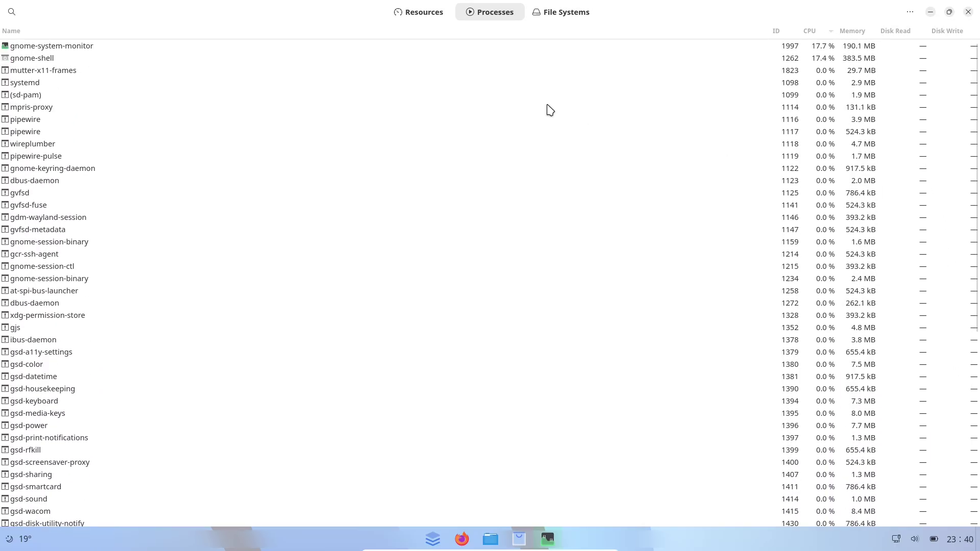
left_click(548, 14)
left_click(427, 15)
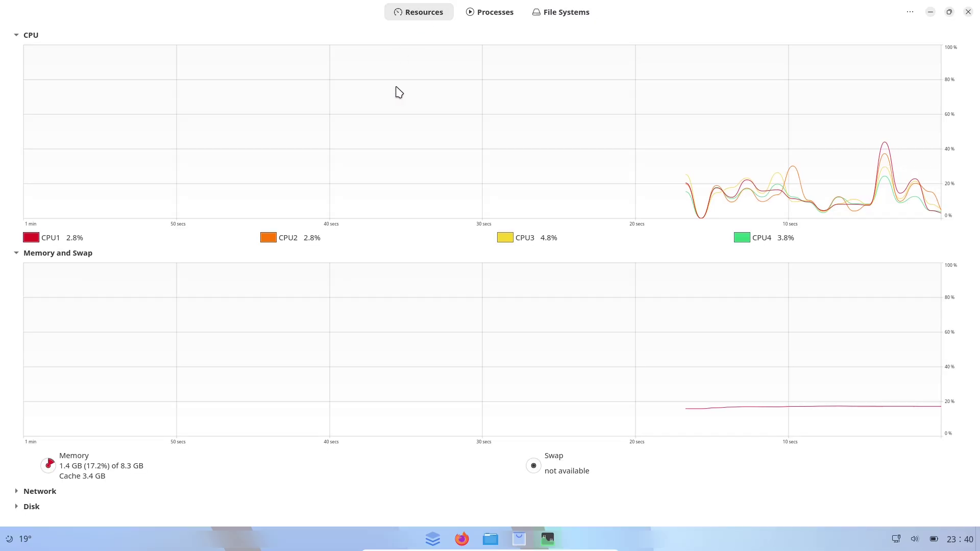
Look through the Preferences' Processes and File Systems pages, then close Preferences.
left_click(910, 11)
left_click(904, 59)
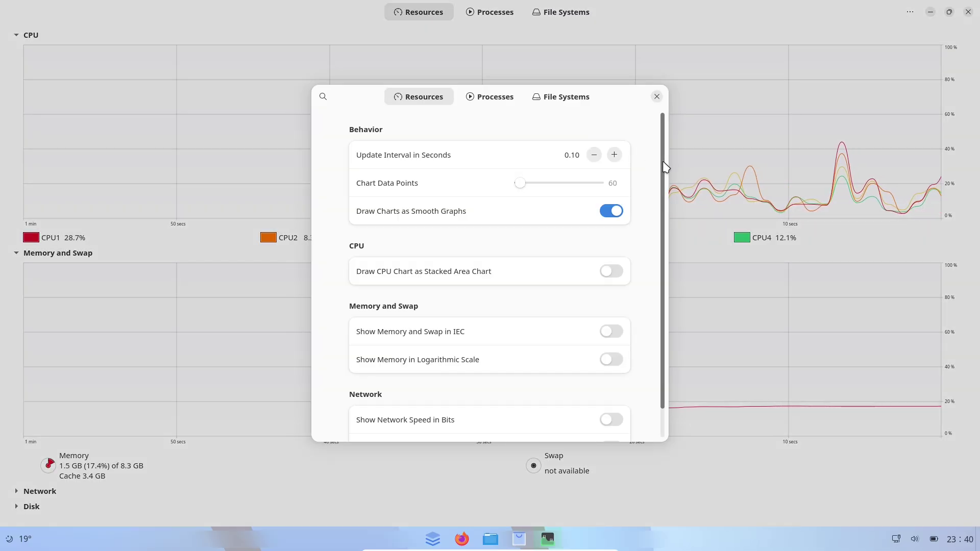
scroll(666, 167, "down", 2)
left_click(508, 101)
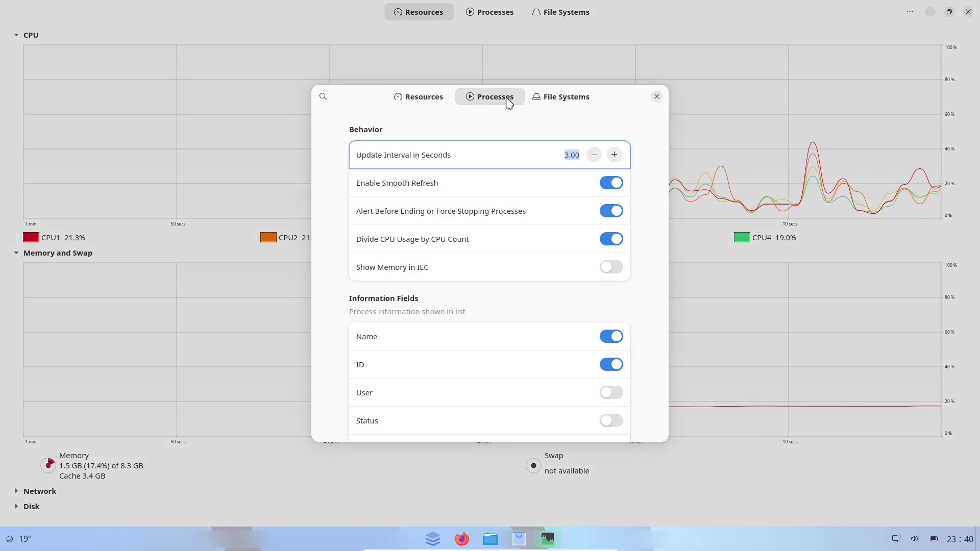
left_click(542, 98)
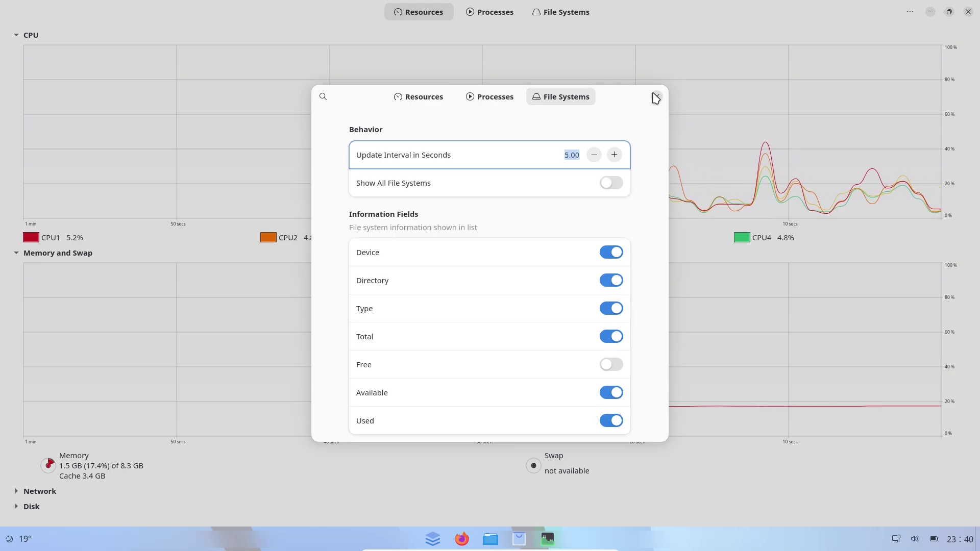
left_click(656, 97)
Close System Monitor and open the Install AnduinOS 1.3.4 desktop shortcut.
left_click(968, 12)
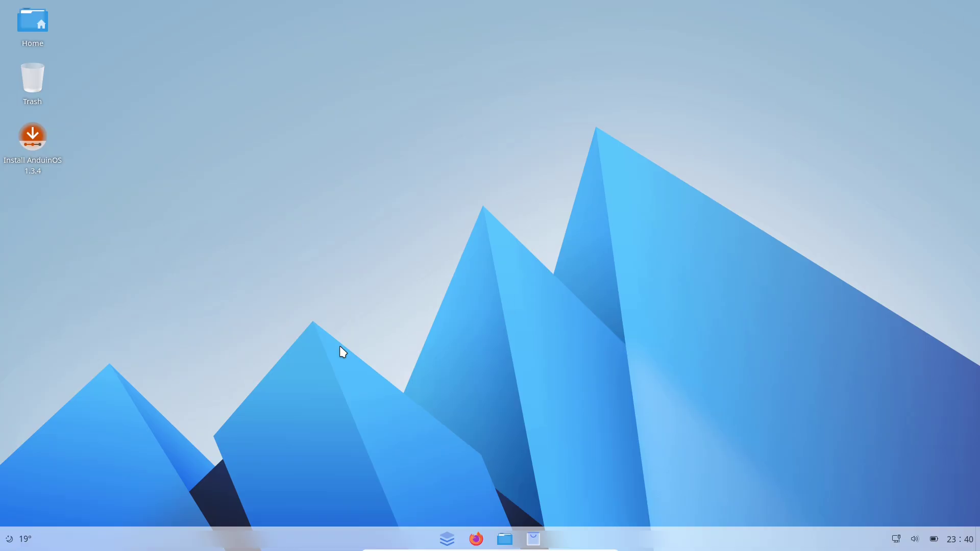
right_click(42, 142)
left_click(210, 119)
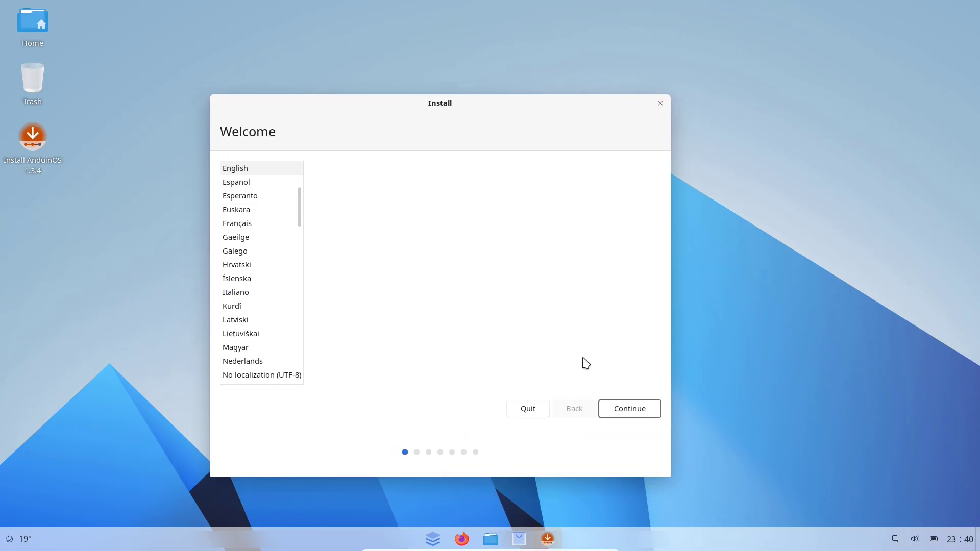
Continue past Welcome and Keyboard layout, enabling third-party software installation on the updates step.
left_click(628, 409)
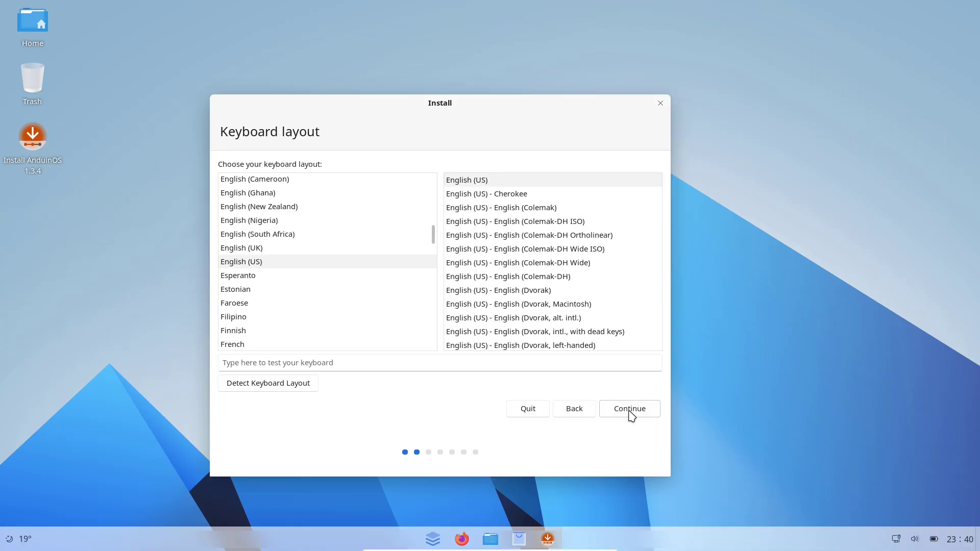
left_click(629, 413)
left_click(312, 204)
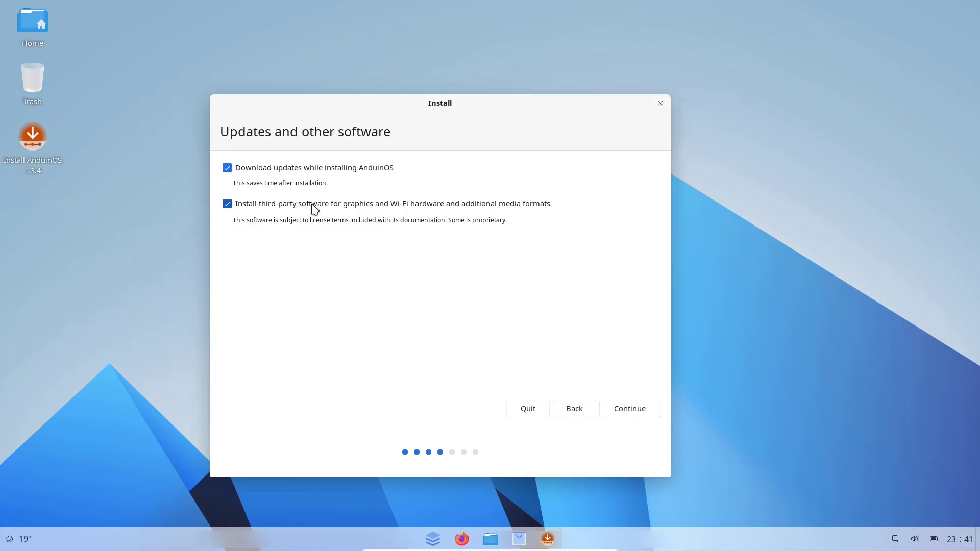
left_click(609, 409)
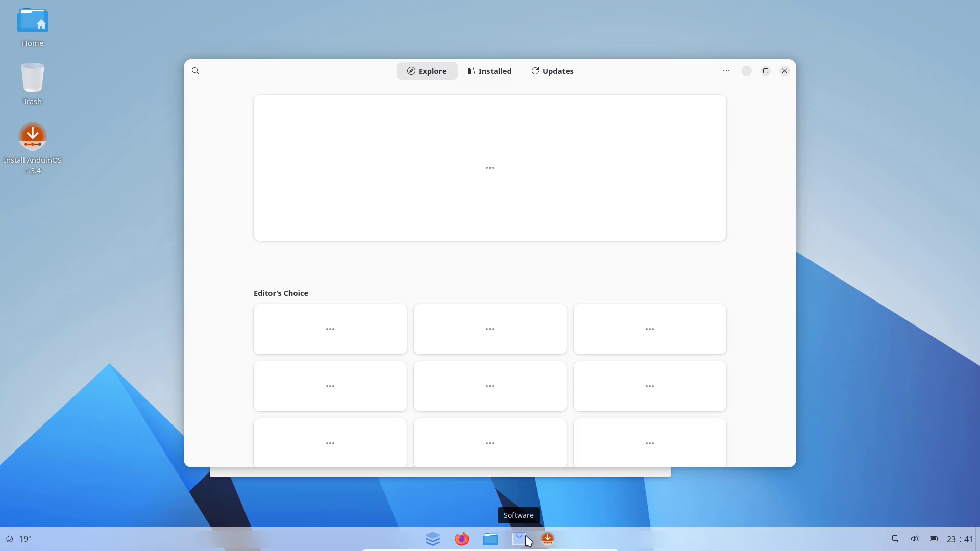
Arrange the installer and Software windows side by side and open a Console terminal.
left_click(404, 472)
left_click_drag(509, 120, 274, 106)
left_click_drag(623, 71, 806, 73)
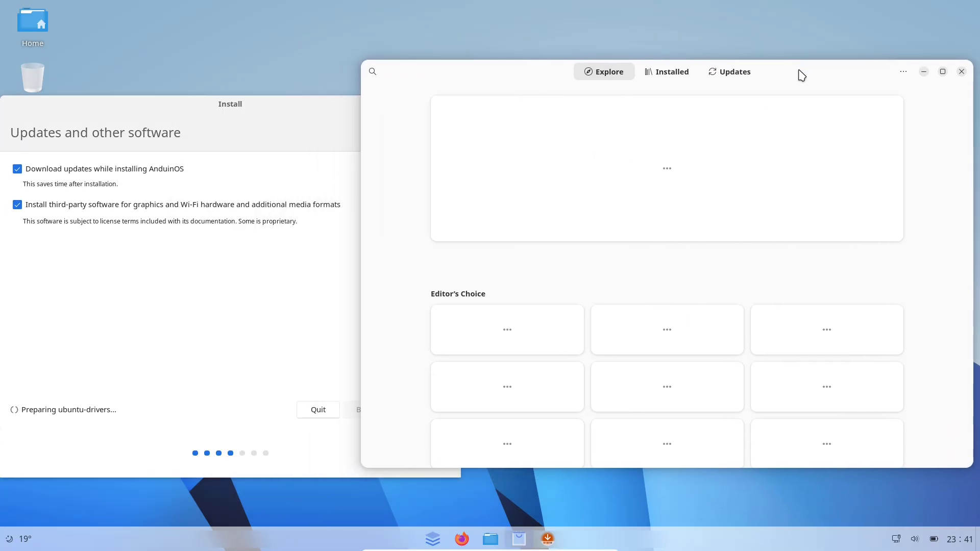
left_click(432, 539)
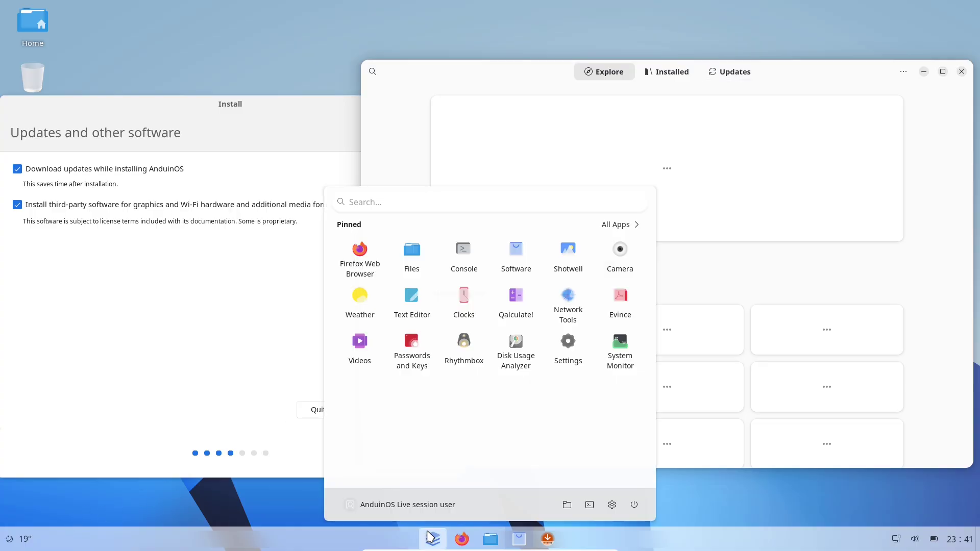
left_click(464, 255)
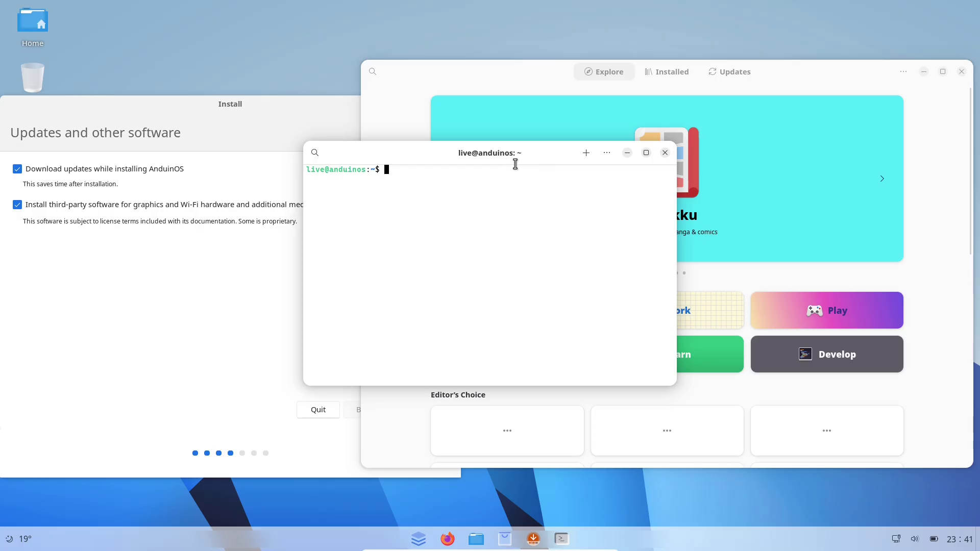
left_click(607, 153)
key("Escape")
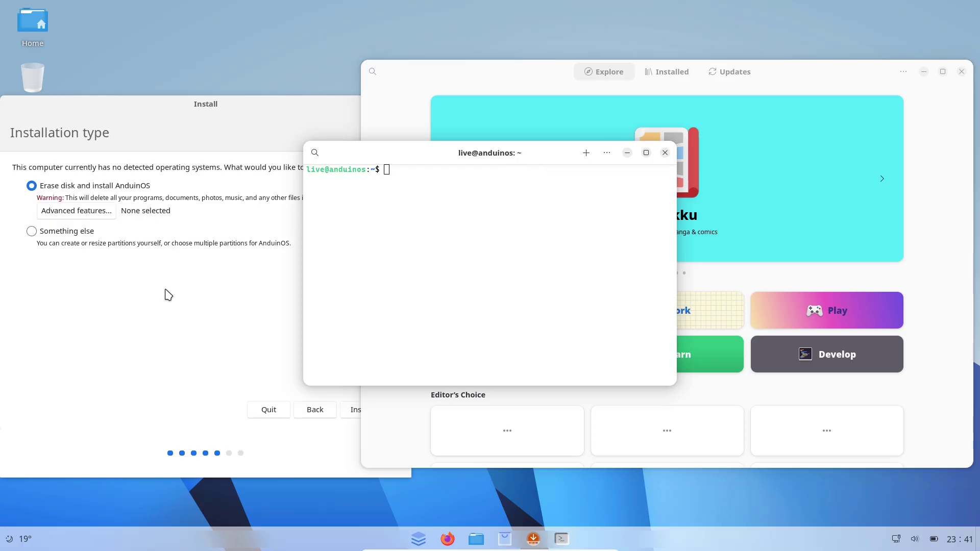
Cancel Advanced features, quit the installer, and move the terminal to the left.
left_click(203, 109)
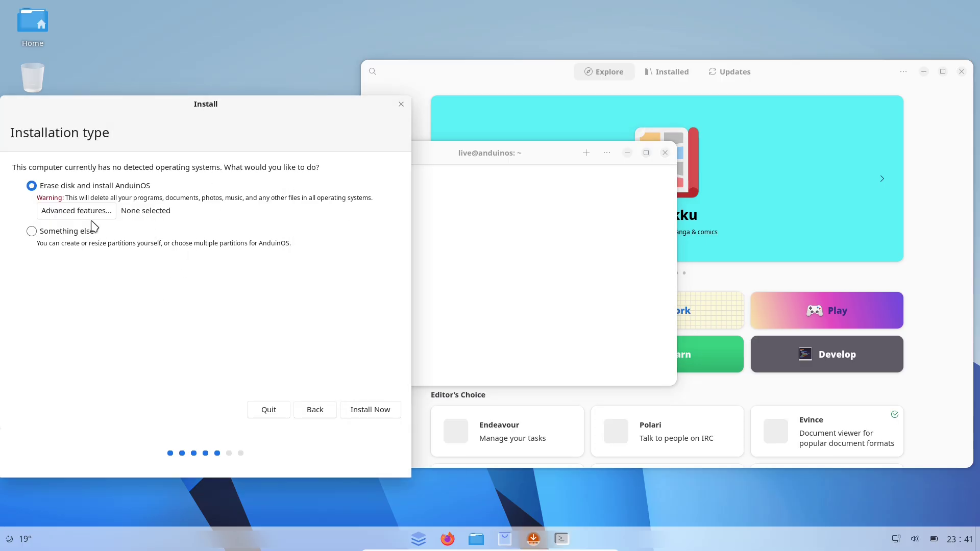
left_click(91, 218)
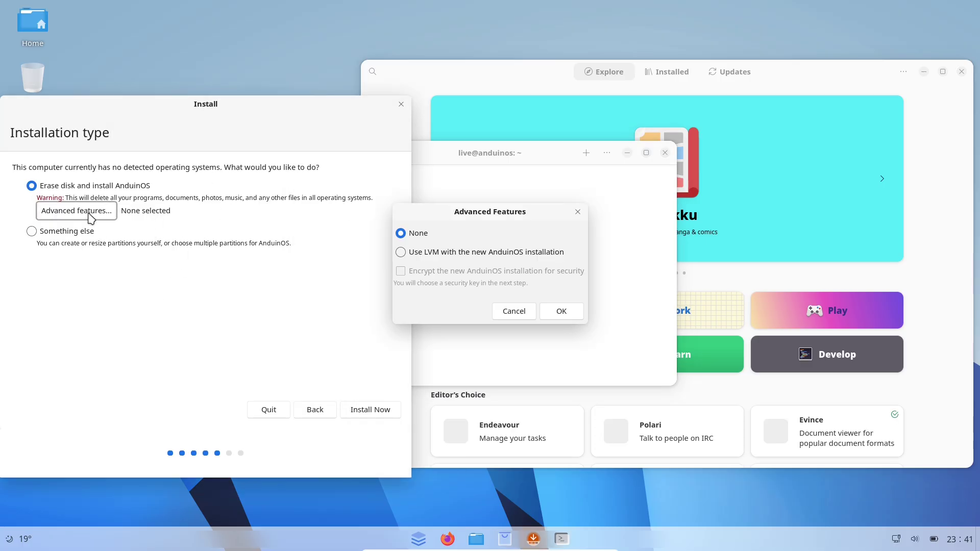
left_click(504, 312)
left_click(401, 105)
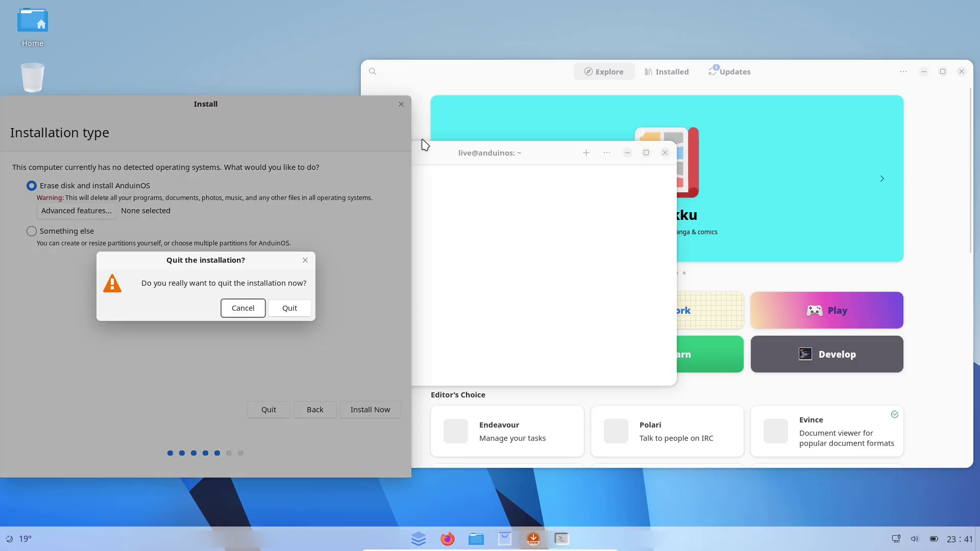
left_click(293, 311)
left_click_drag(488, 160, 185, 199)
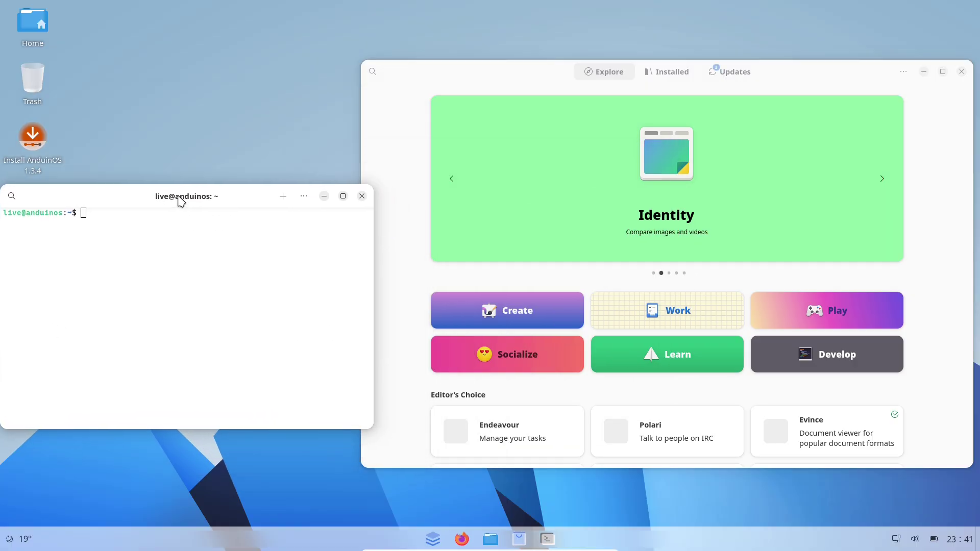
Maximize Software and review the packages listed under System Updates.
left_click(943, 72)
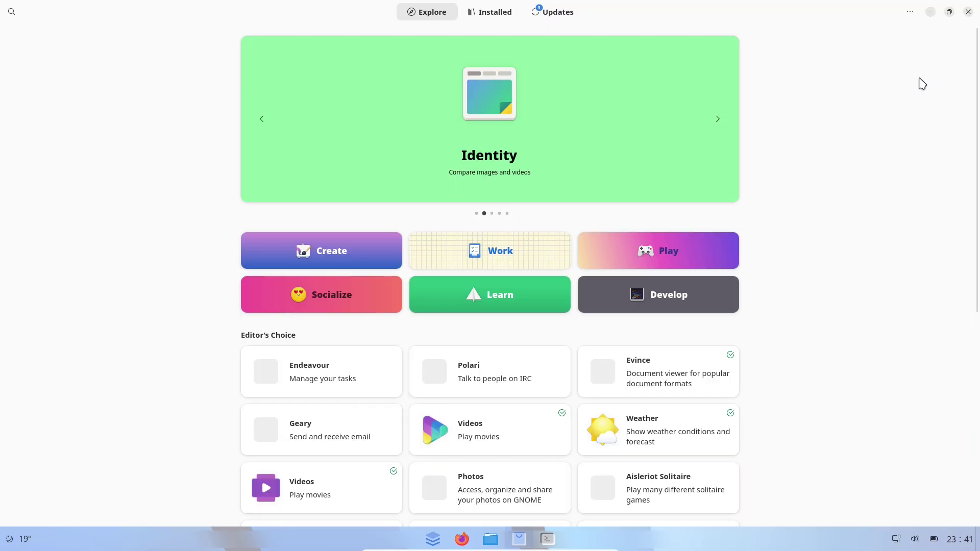
left_click(553, 11)
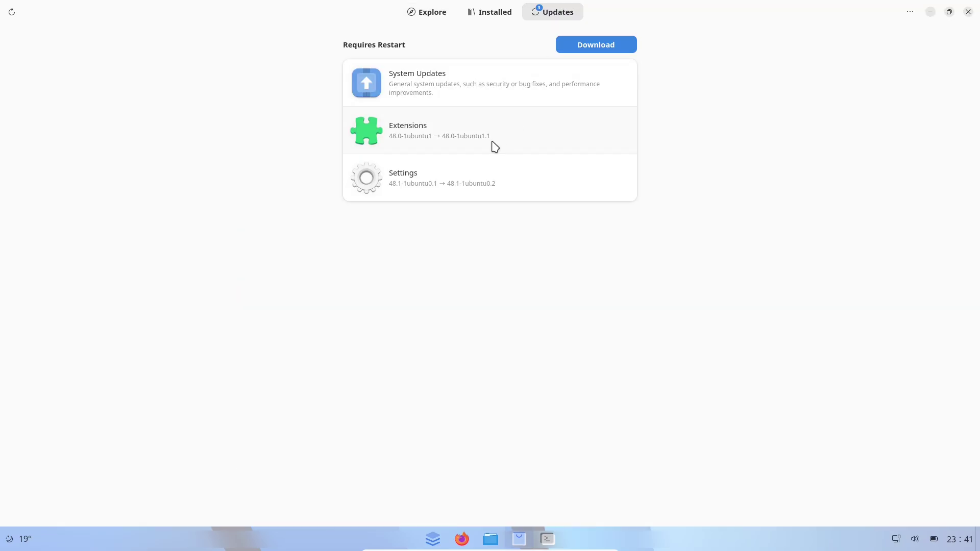
left_click(440, 97)
left_click_drag(647, 179, 638, 151)
left_click(640, 129)
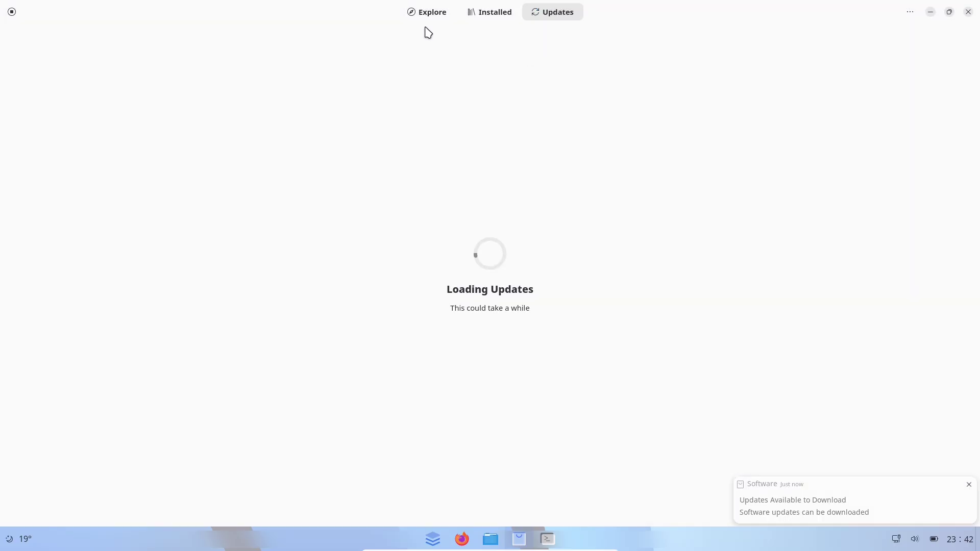
Open the Videos app page from Explore and check its source dropdown.
left_click(432, 20)
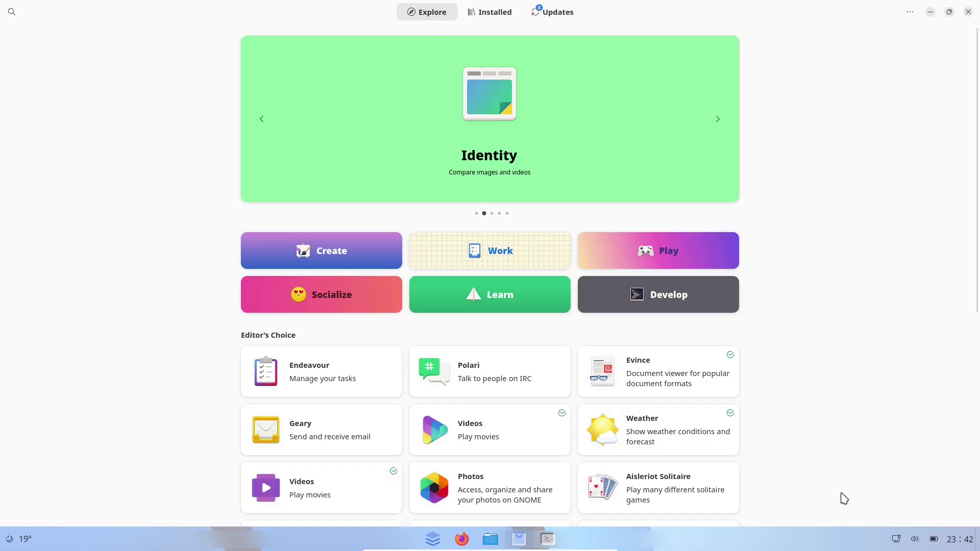
left_click(474, 451)
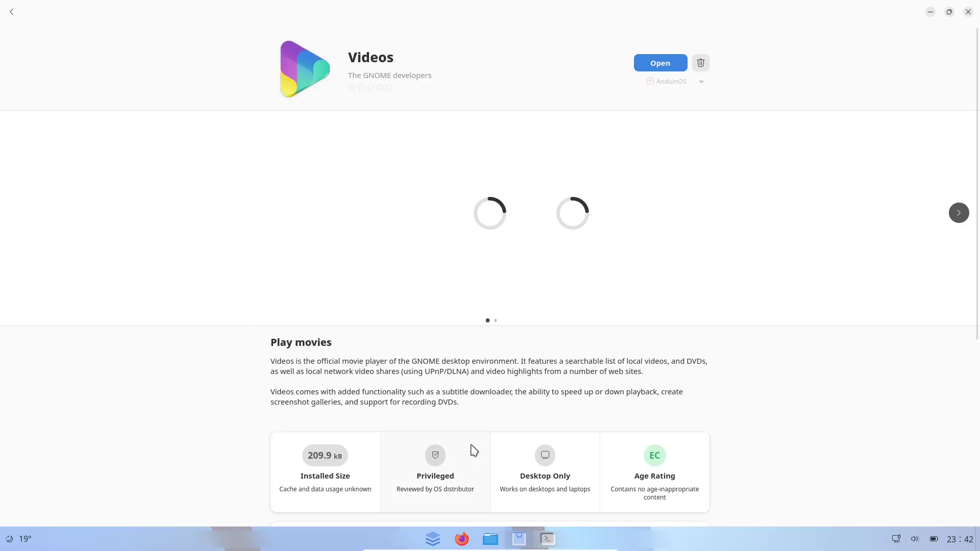
left_click(688, 86)
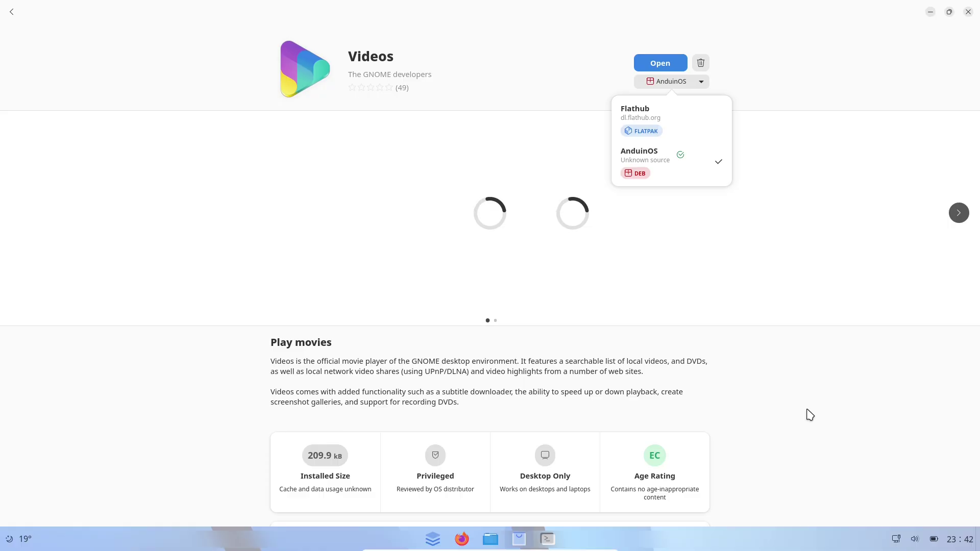
left_click(967, 14)
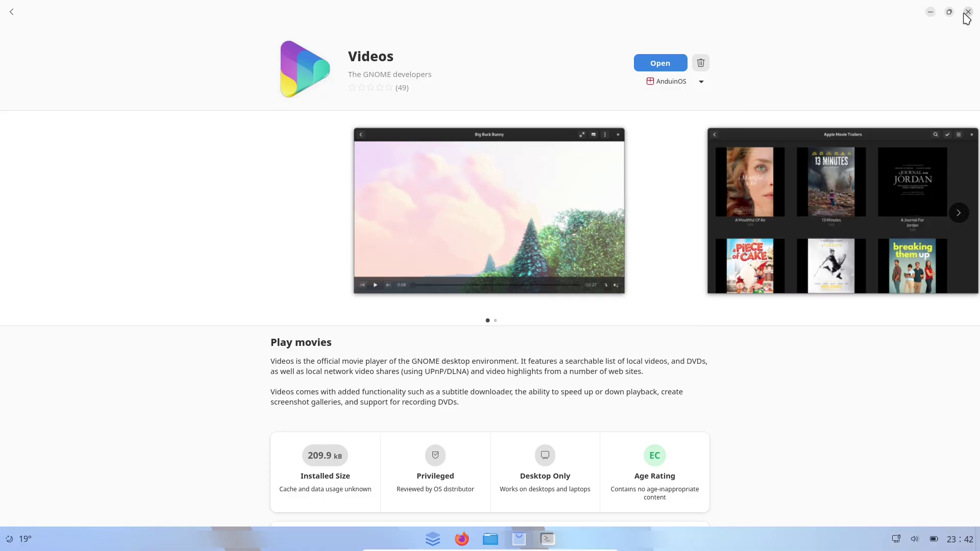
Close Software, then center and maximize the Console window.
left_click(968, 12)
left_click_drag(271, 200, 498, 188)
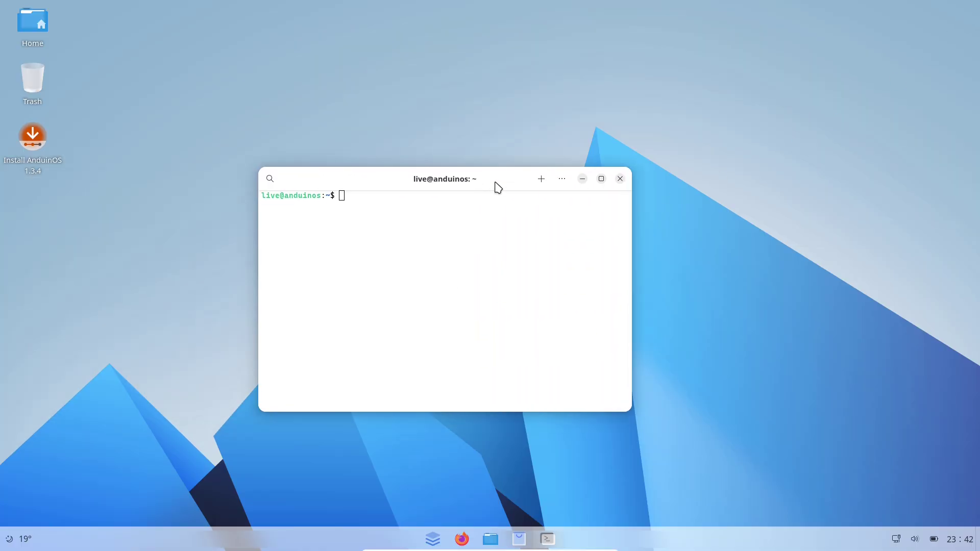
left_click(601, 179)
right_click(549, 210)
key("Escape")
Choose Cascadia Code at size 16 as Console's custom font in Preferences.
left_click(910, 12)
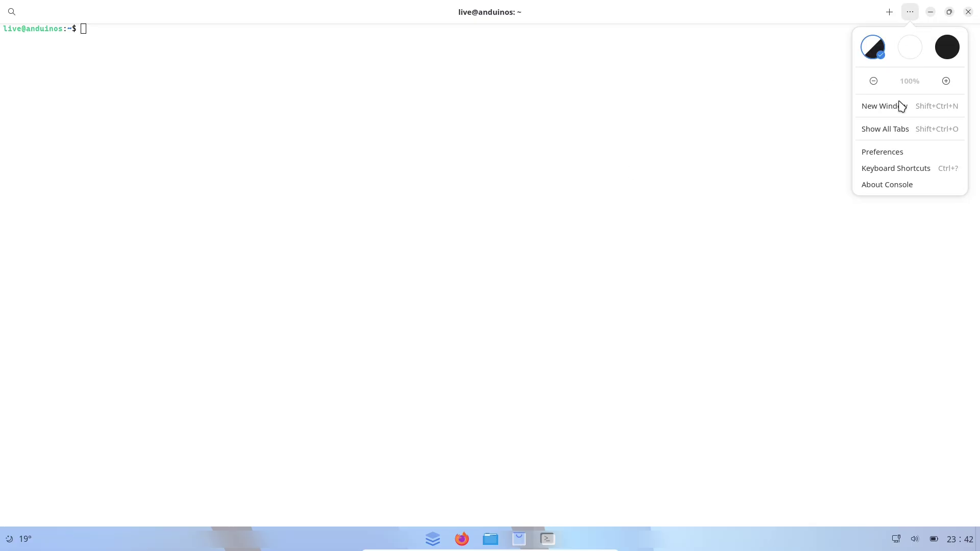
left_click(880, 152)
left_click(585, 220)
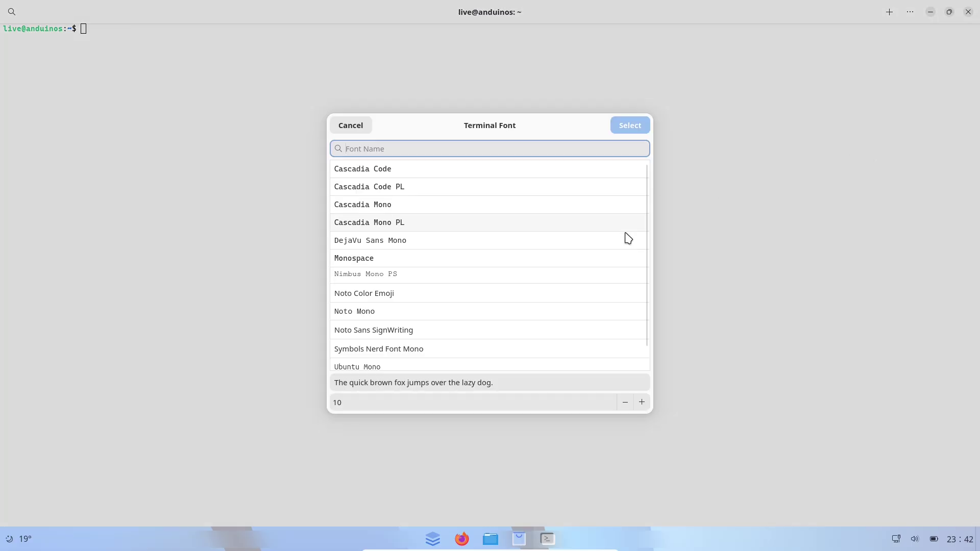
left_click(642, 402)
left_click(641, 402)
left_click(642, 402)
left_click(642, 402)
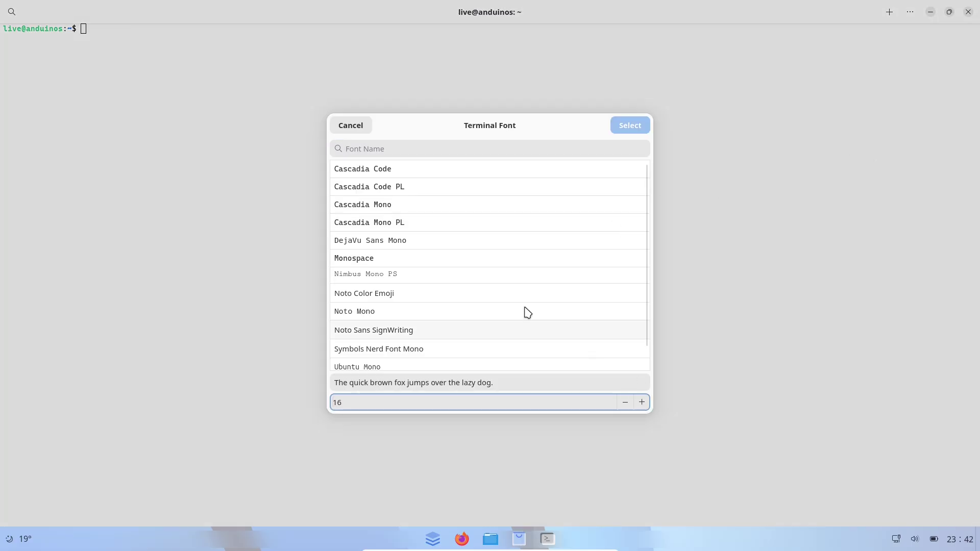
left_click_drag(642, 246, 645, 210)
left_click(418, 174)
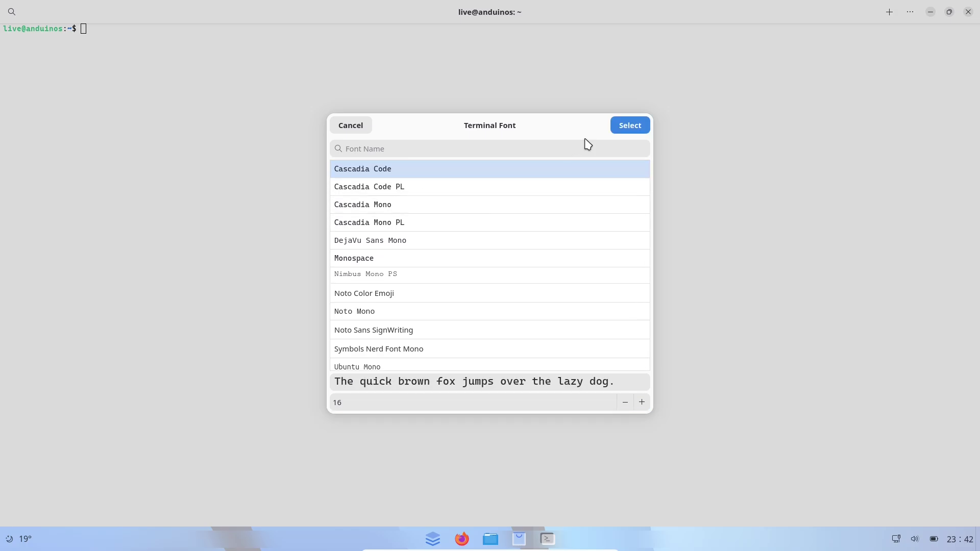
left_click(631, 130)
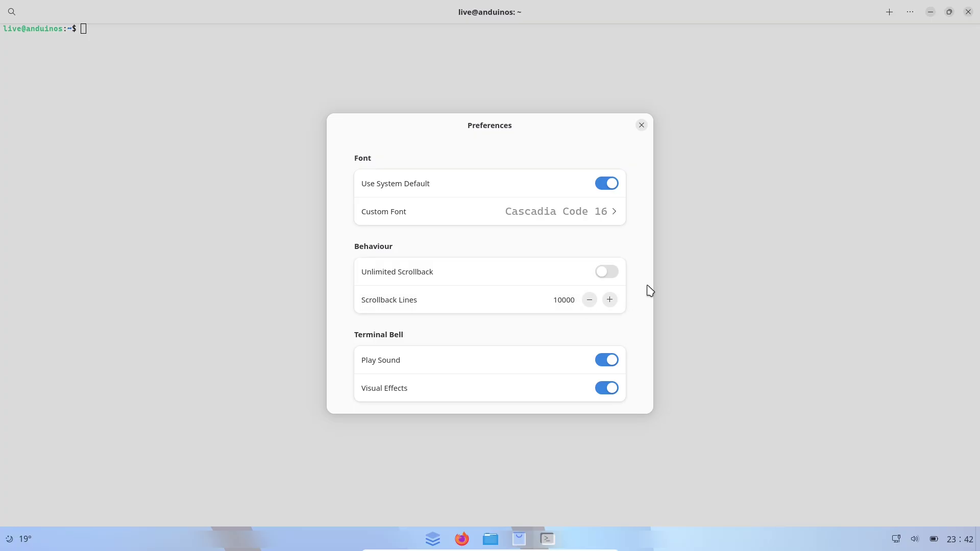
Turn off Use System Default and raise the custom font to Cascadia Code 18.
left_click(605, 190)
left_click(604, 219)
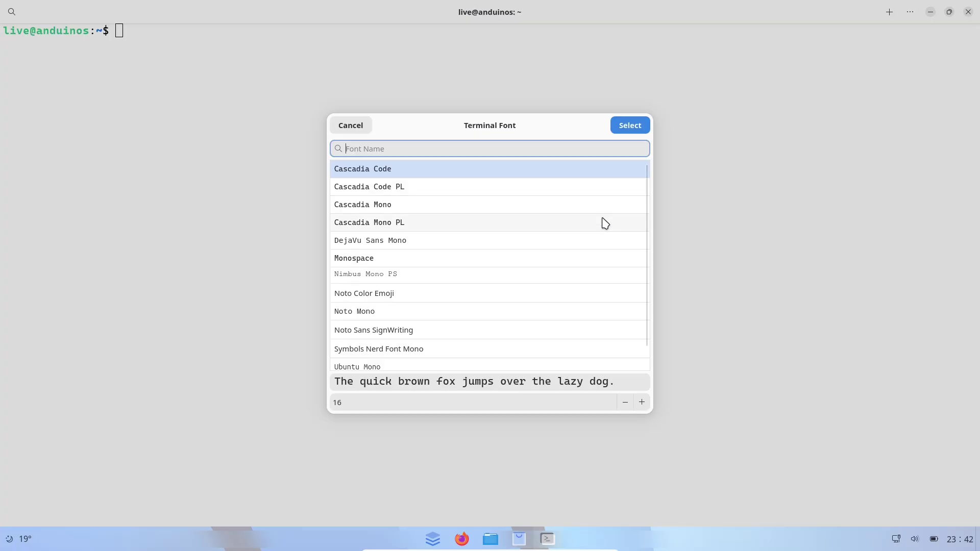
left_click(642, 402)
left_click(642, 403)
left_click(623, 127)
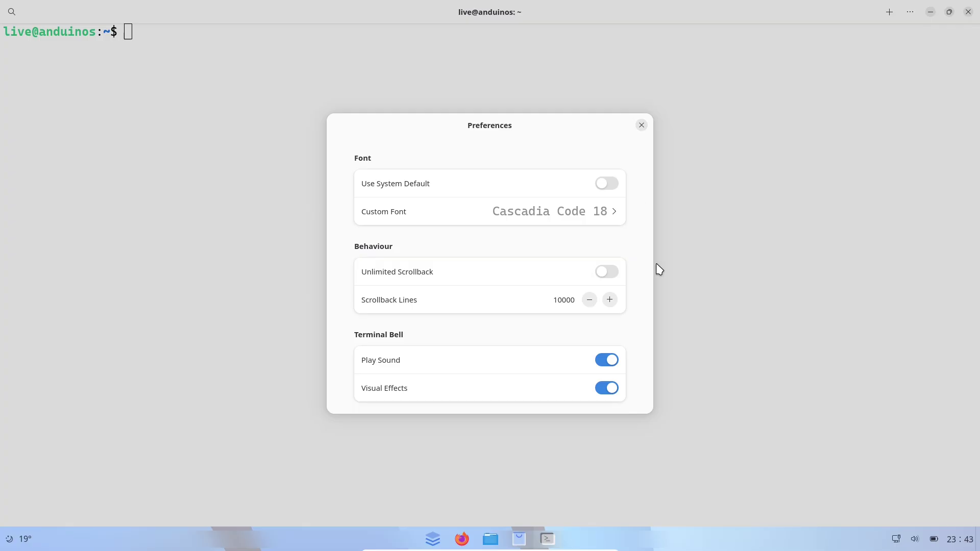
left_click(642, 126)
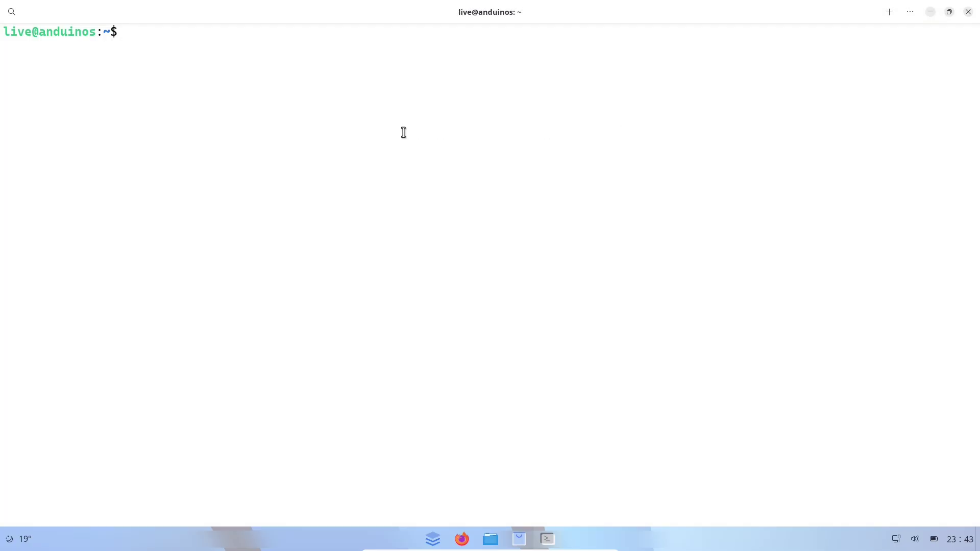
Run fastfetch and neofetch, both of which are not installed.
type("fastfetch")
key("Return")
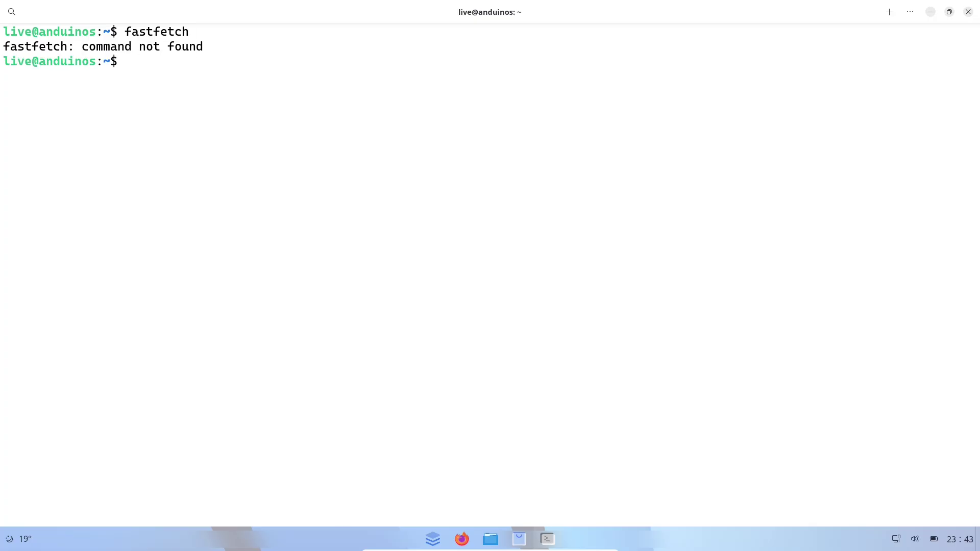
type("neoefe")
key("BackSpace")
key("BackSpace")
key("BackSpace")
type("fetch")
key("Return")
Run uname -a, uname -r, inxi and python3 --version to show kernel 6.14.0-24-generic and Python 3.13.3.
type("unam")
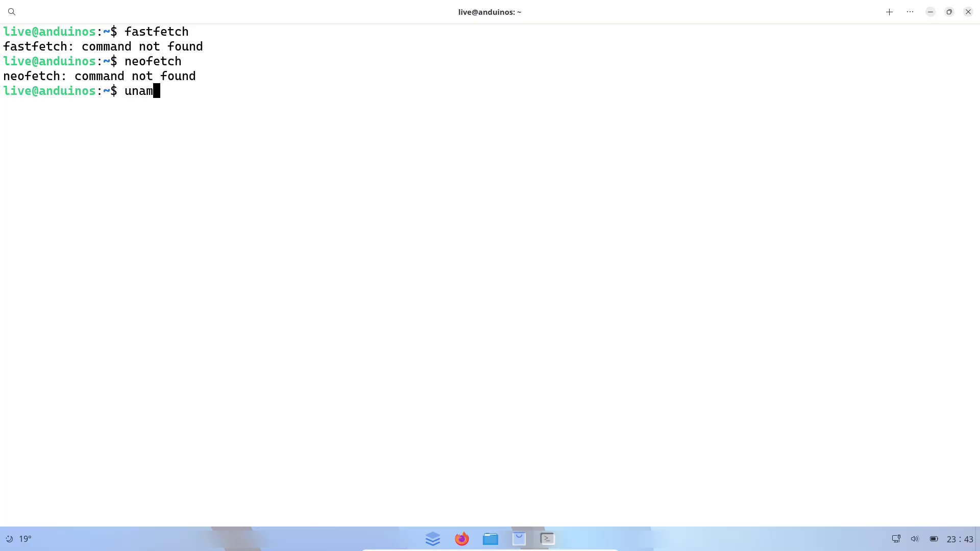
type("e -a")
key("Return")
type("uname ")
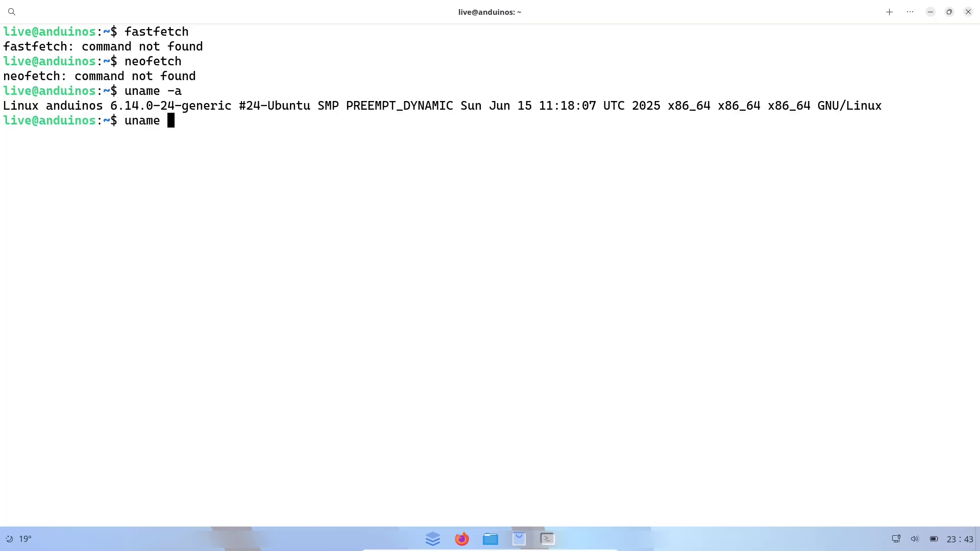
type("-r")
key("Return")
type("inxi")
key("Return")
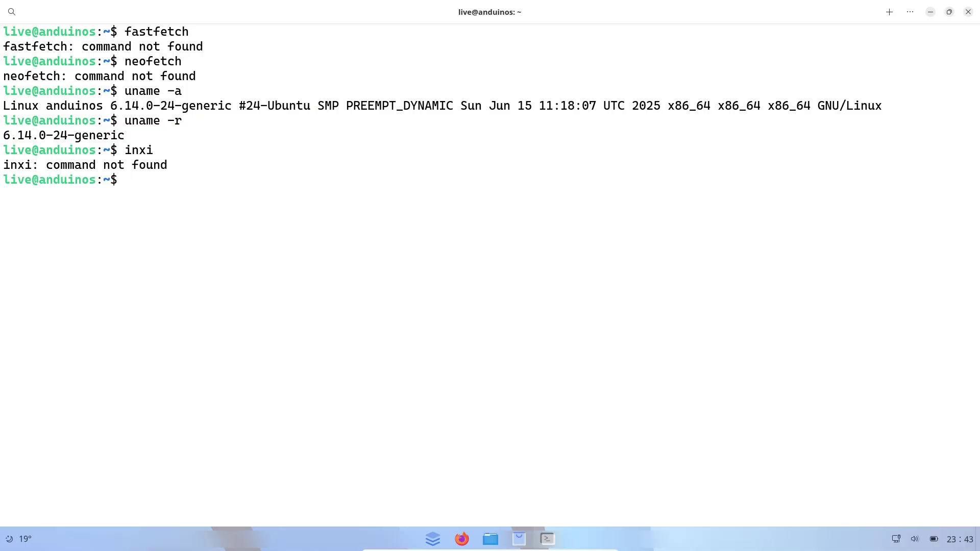
type("python3 --version")
key("Return")
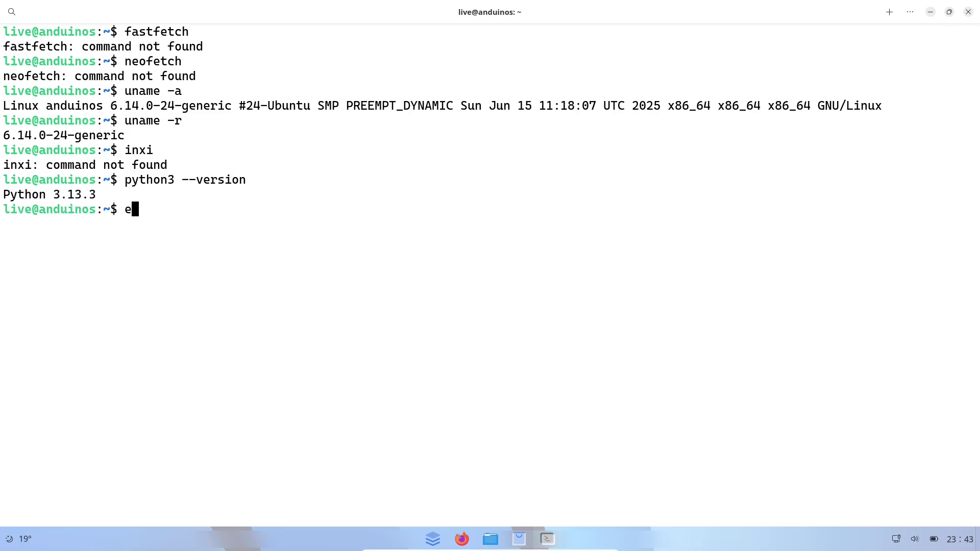
Exit the terminal and open Appearance settings via the desktop's Change Background… option.
type("exit")
key("Return")
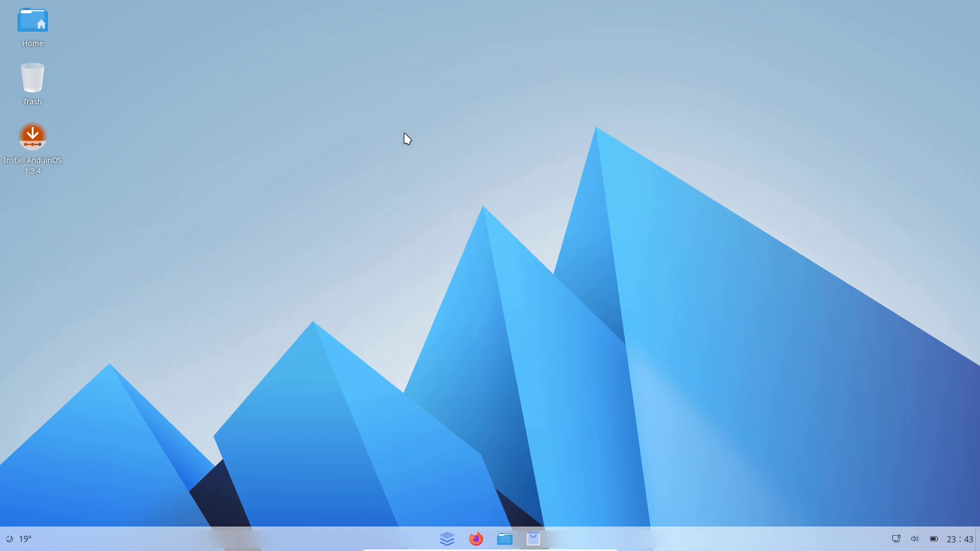
right_click(405, 134)
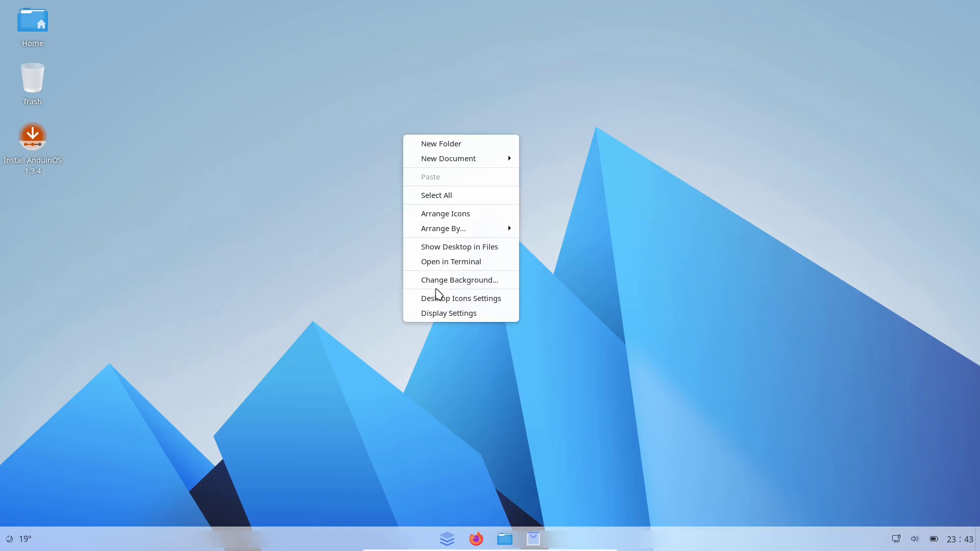
left_click(436, 289)
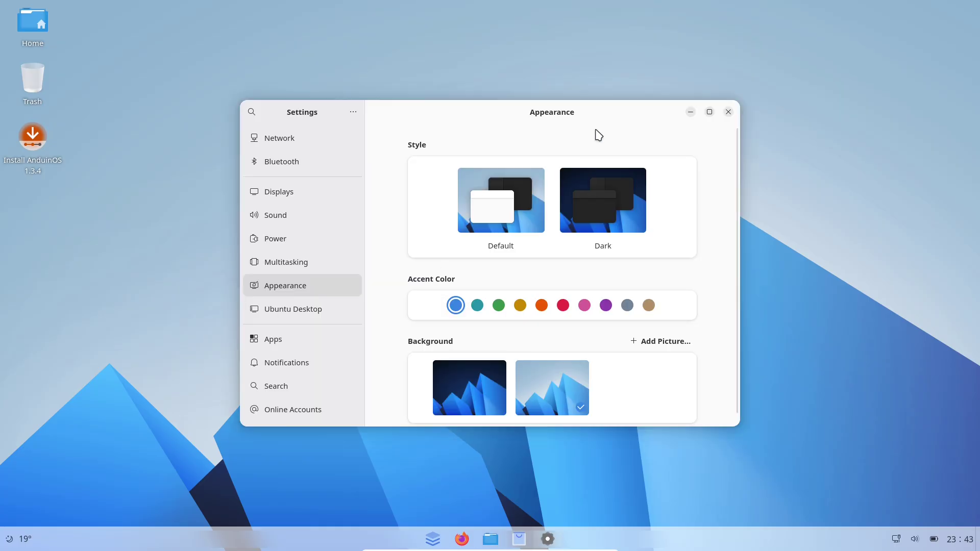
Maximize Settings, view the Ubuntu Desktop icon options, and launch a new Console.
left_click(710, 114)
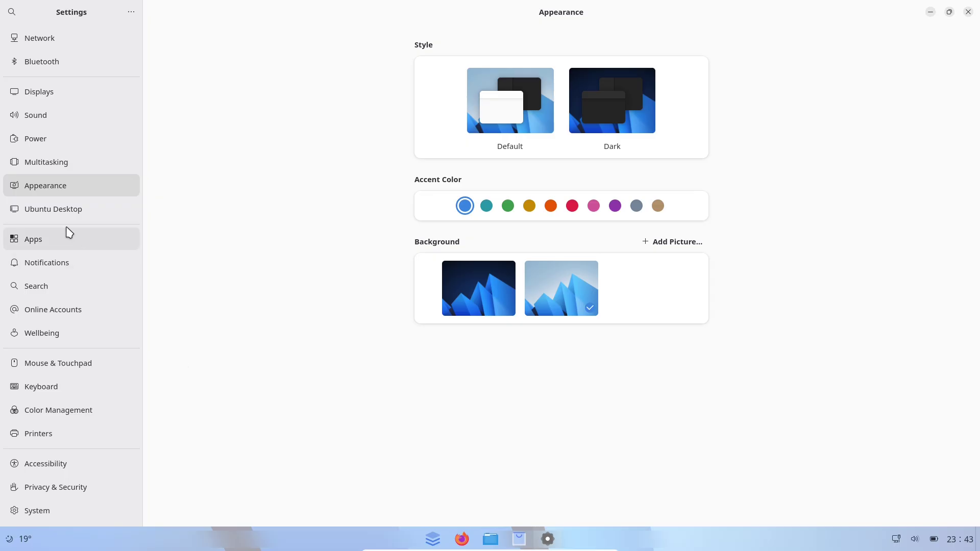
left_click(60, 211)
left_click(433, 539)
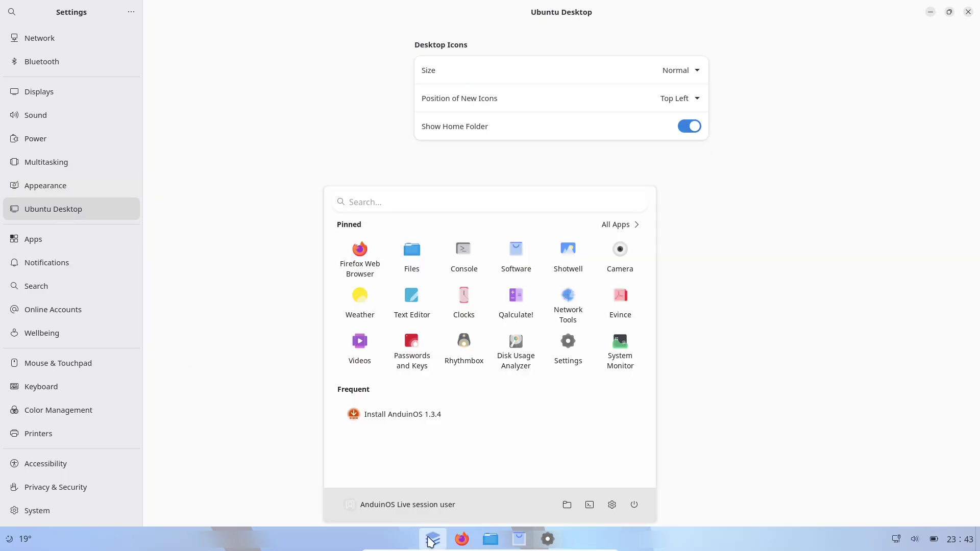
left_click(478, 255)
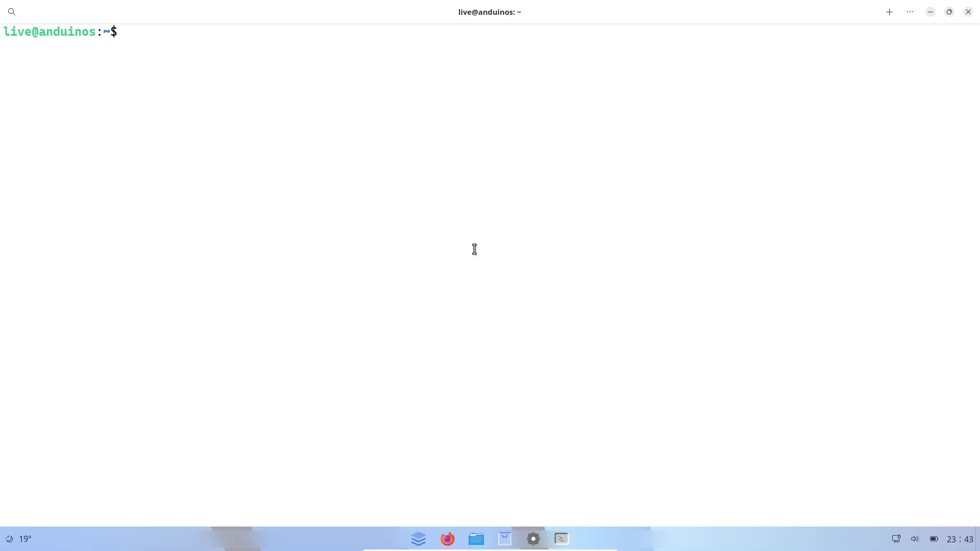
Install neofetch with sudo apt install, answering y, then clear the terminal.
type("sudo apt install ")
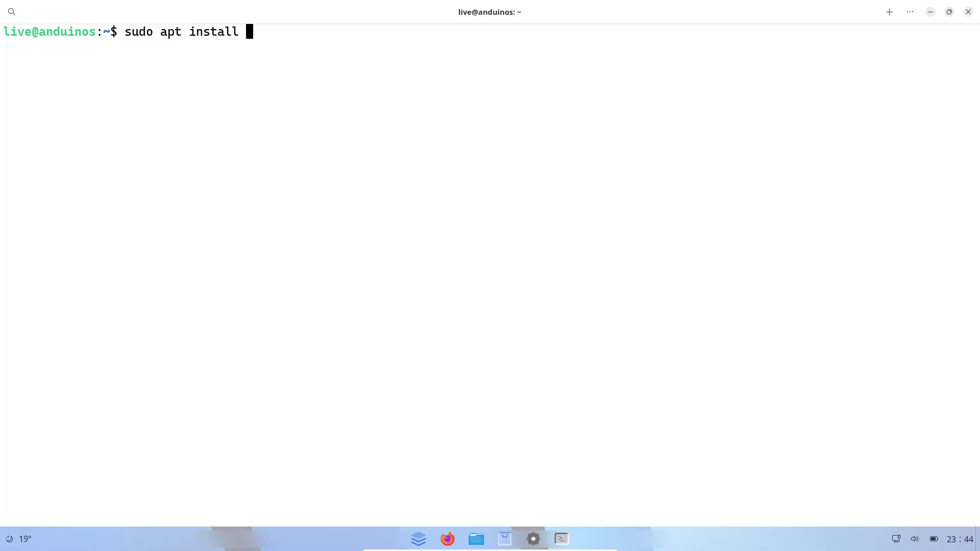
type("neofetch")
key("Return")
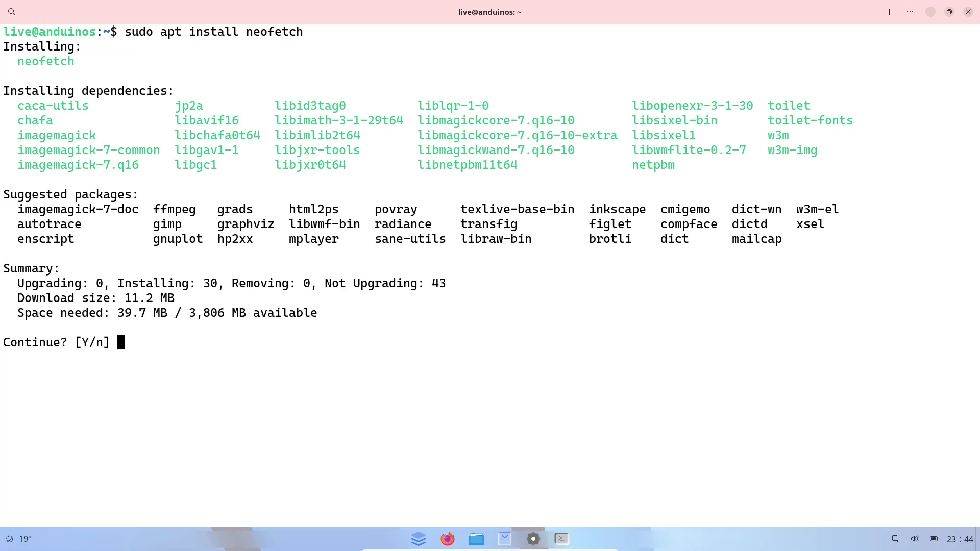
type("y")
key("Return")
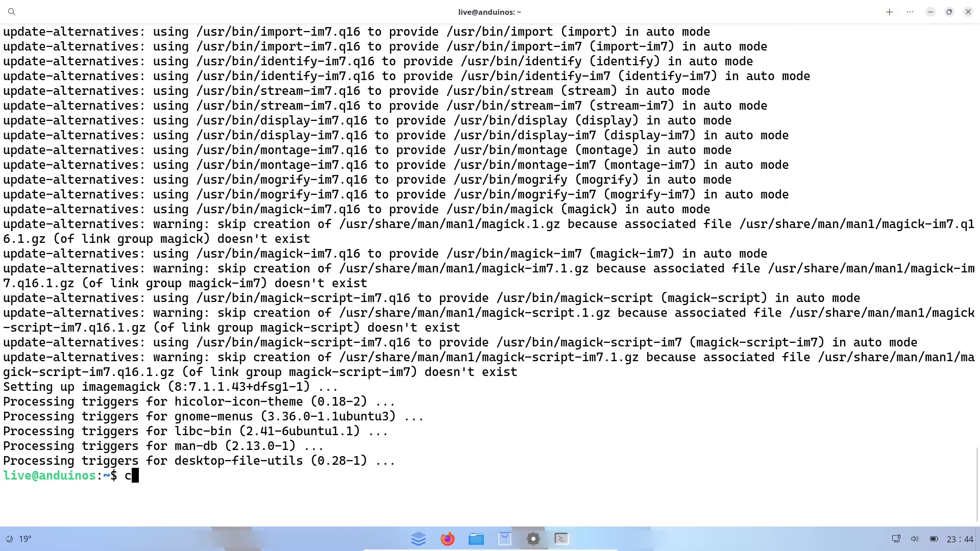
type("lear")
key("Return")
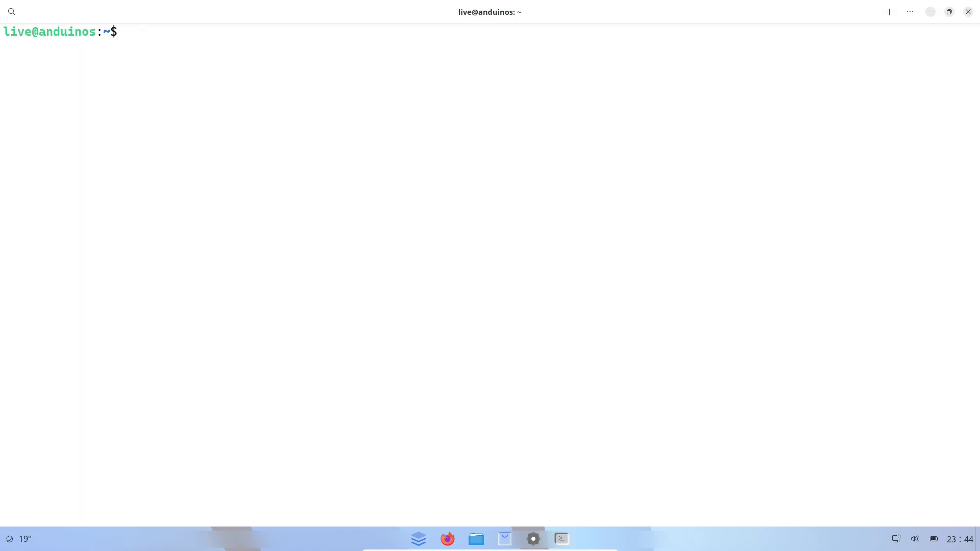
Run neofetch, then install fastfetch with sudo apt install, answering y.
type("neofetch")
key("Return")
type("su")
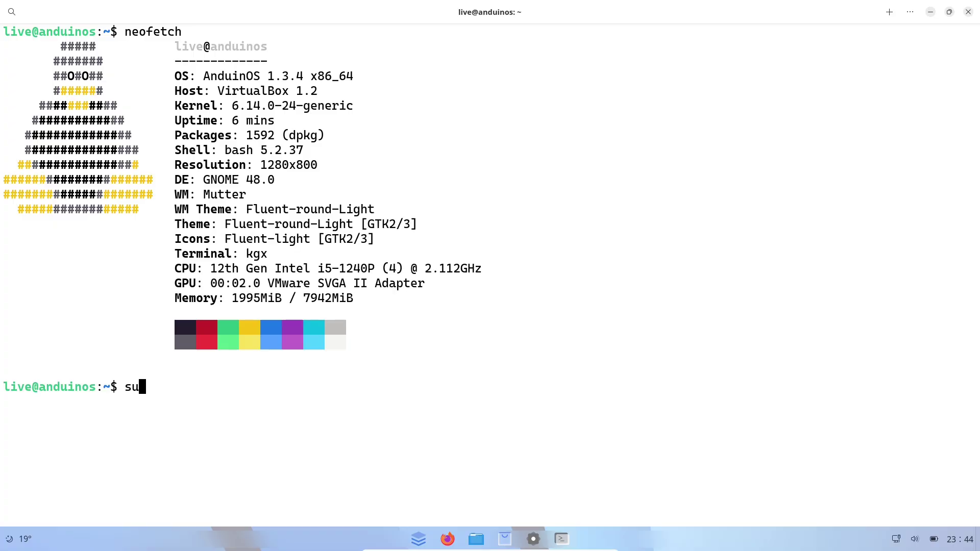
type("do apt inst")
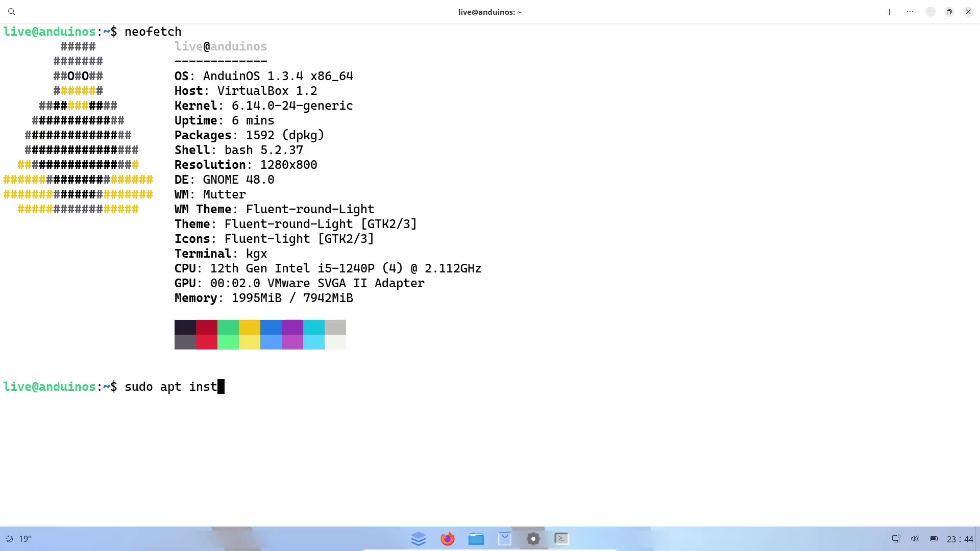
type("all fastfetch")
key("Return")
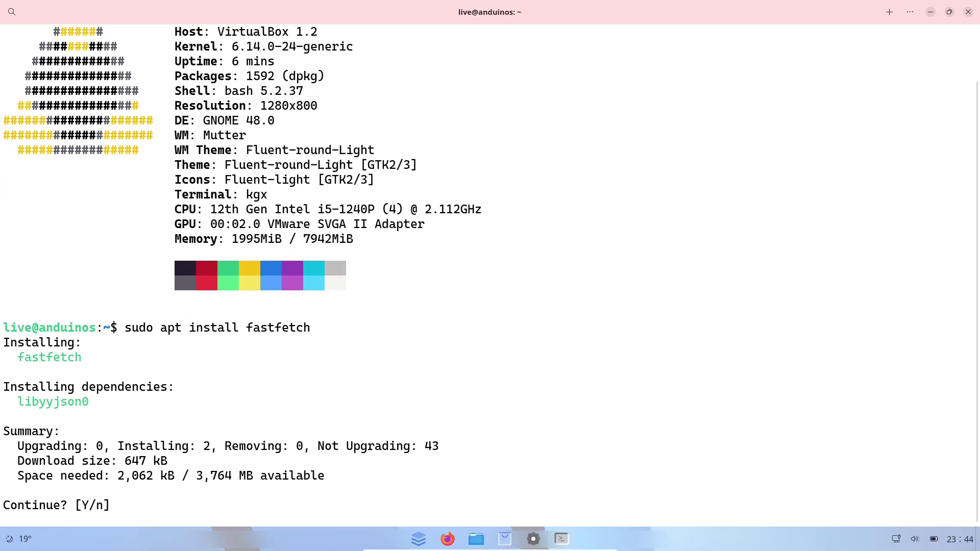
type("y")
key("Return")
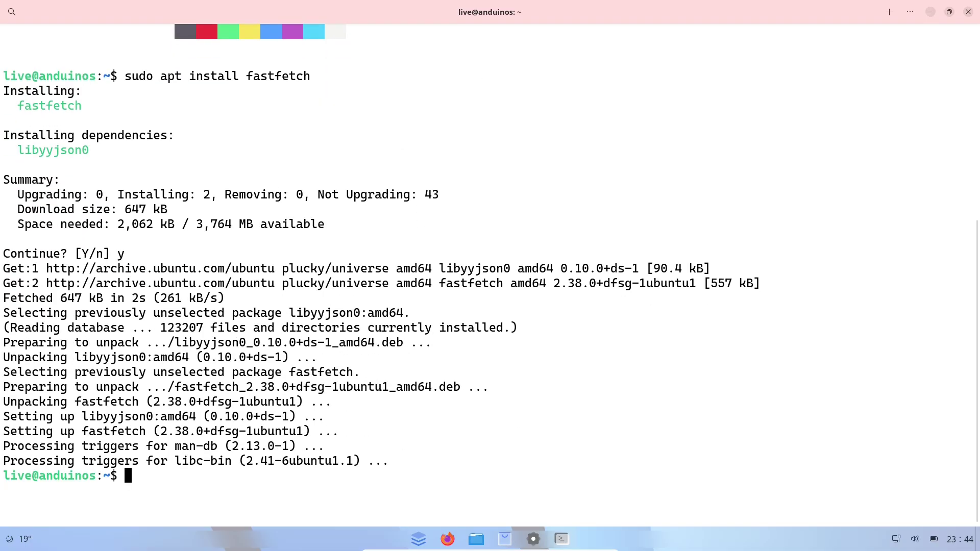
Clear the terminal and run fastfetch to show the AnduinOS 1.3.4 summary.
type("clear")
key("Return")
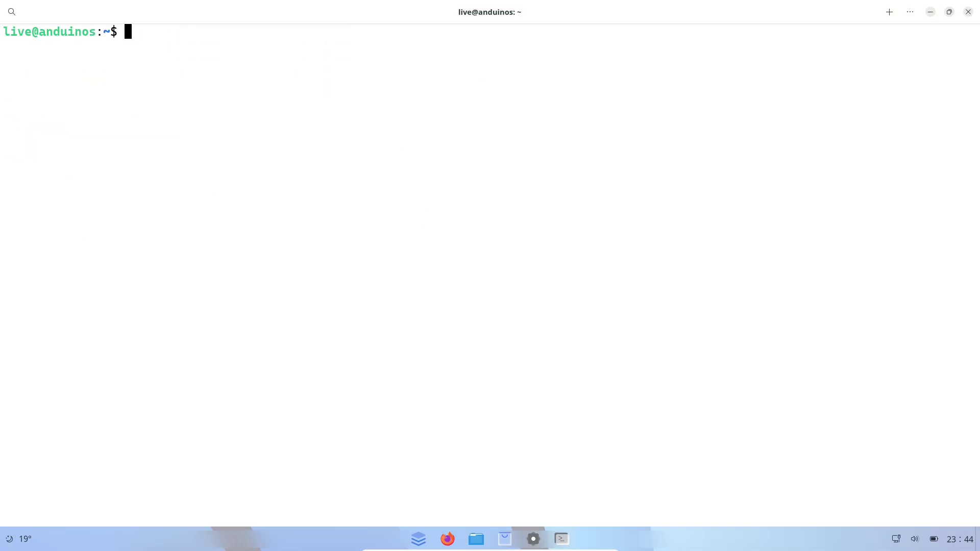
type("fastfetch")
key("Return")
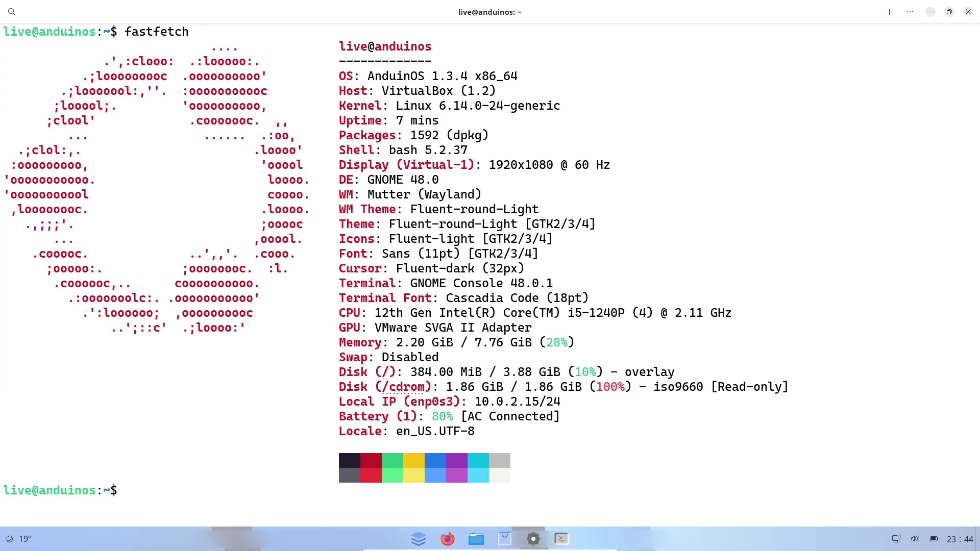
Install inxi and htop with sudo apt install, answering y, then clear the terminal.
type("sudo apt ins")
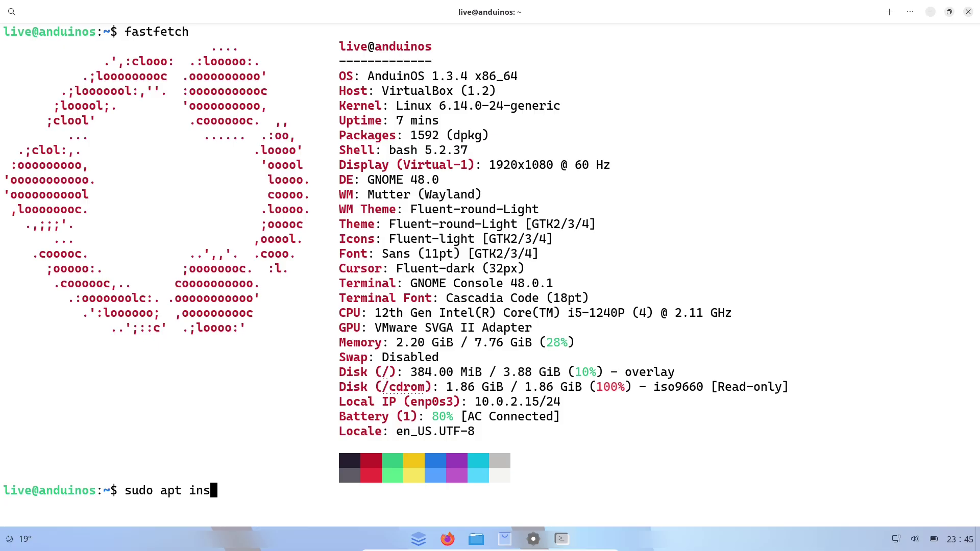
type("tall inxi")
key("Return")
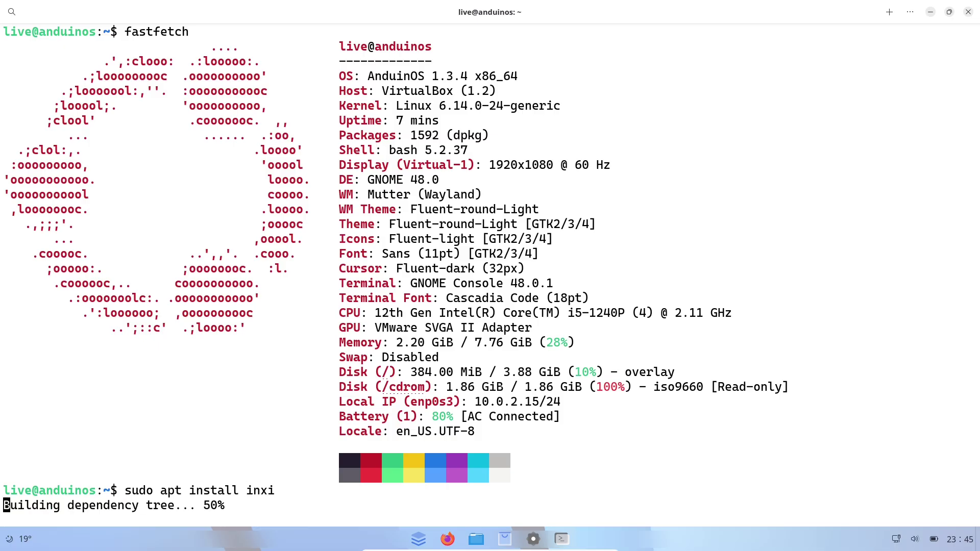
type("y")
key("Return")
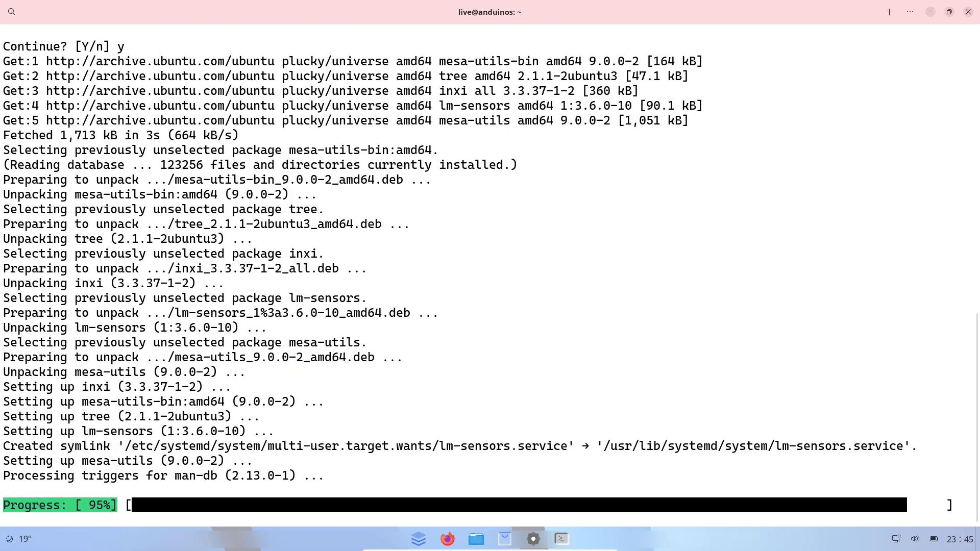
type("cl")
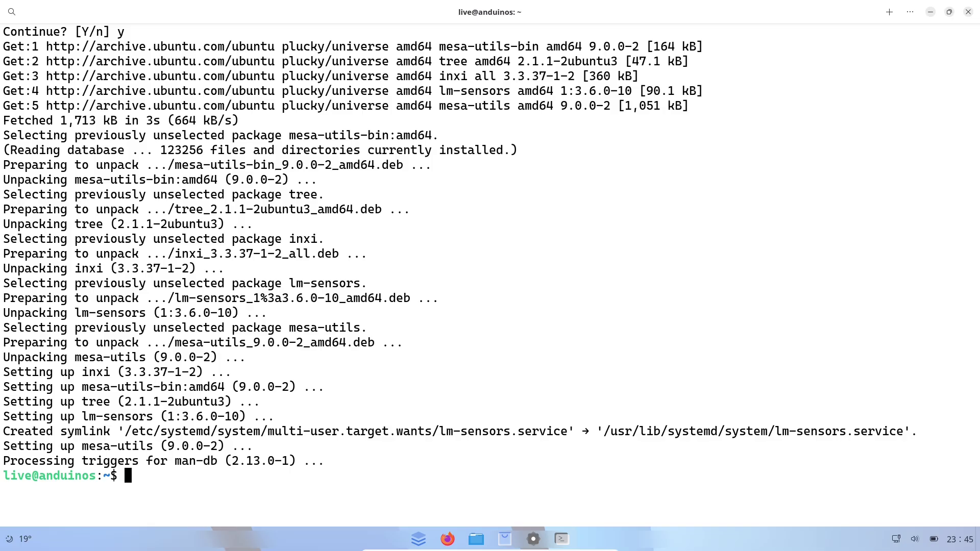
type("sudo apt install")
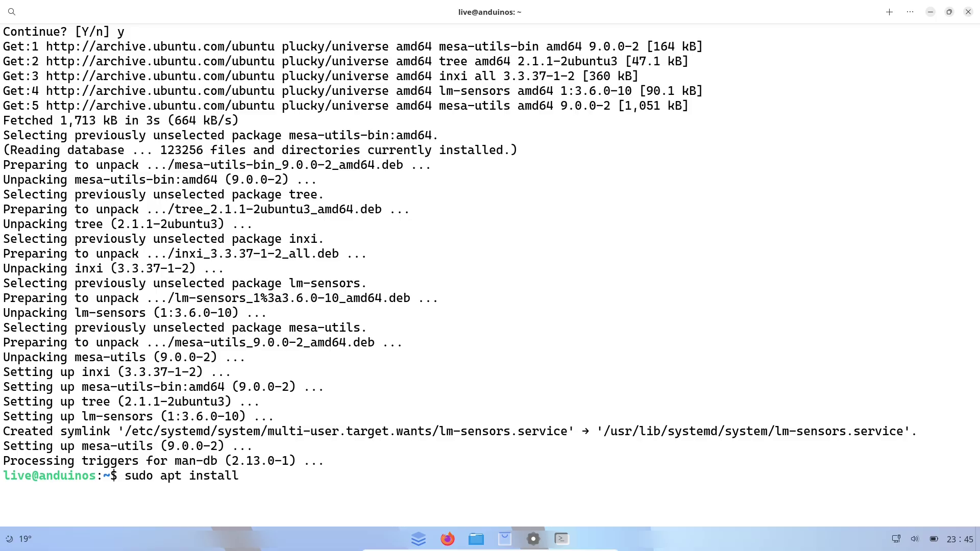
type(" htop")
key("Return")
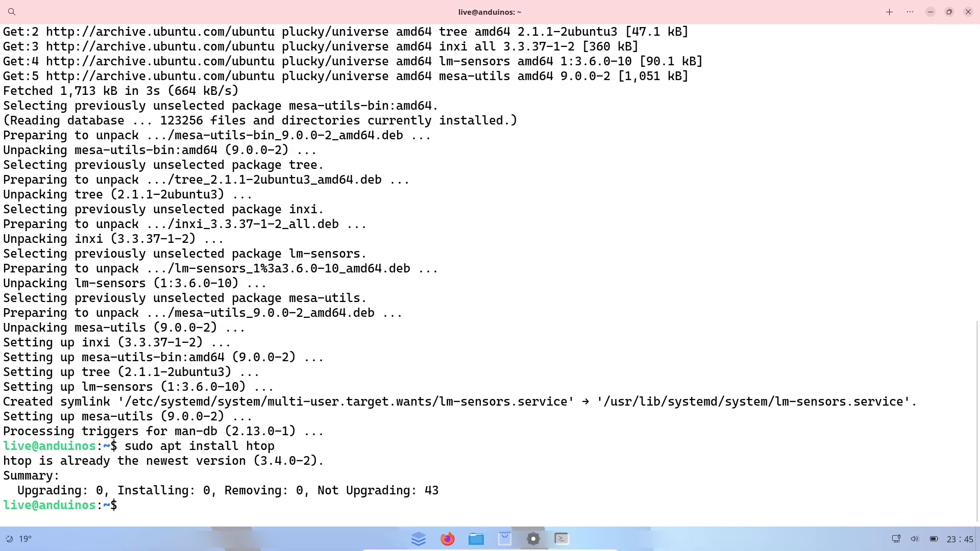
type("cle")
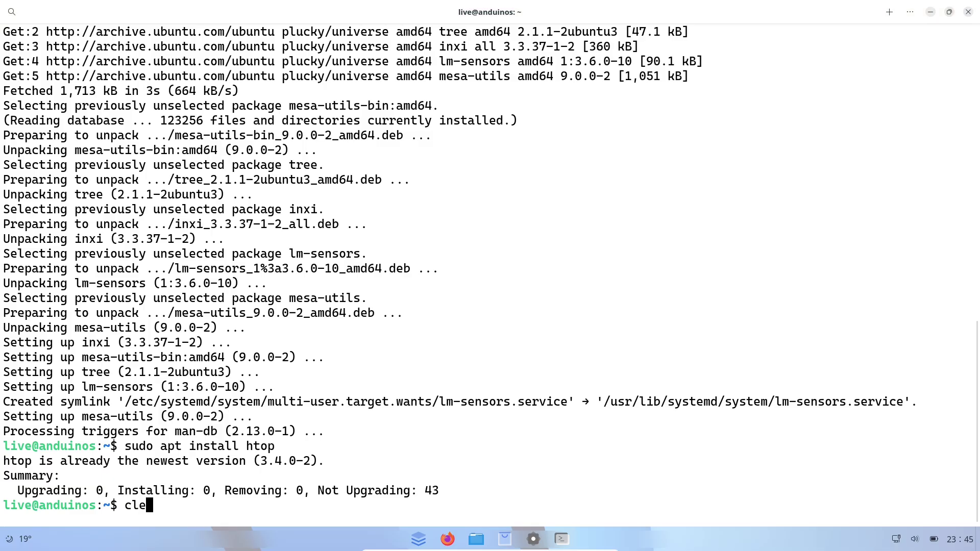
type("ar")
key("Return")
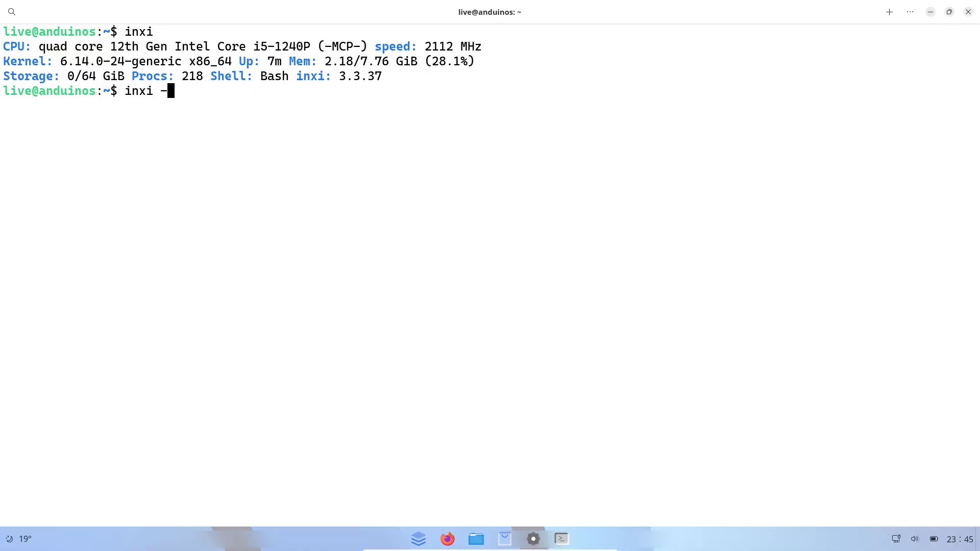
Print the inxi -b, inxi -F and inxi -G reports, then launch htop.
key("Return")
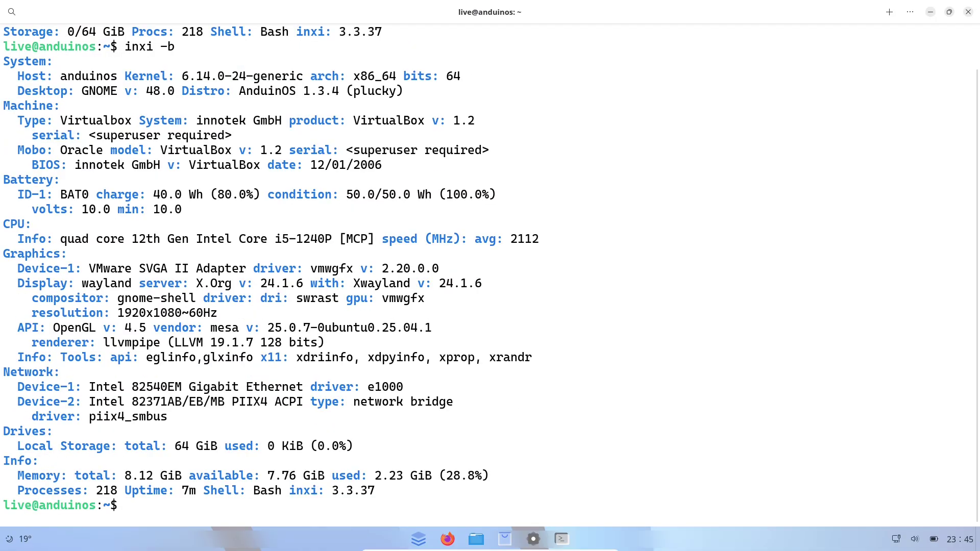
type("inxi -F")
key("Return")
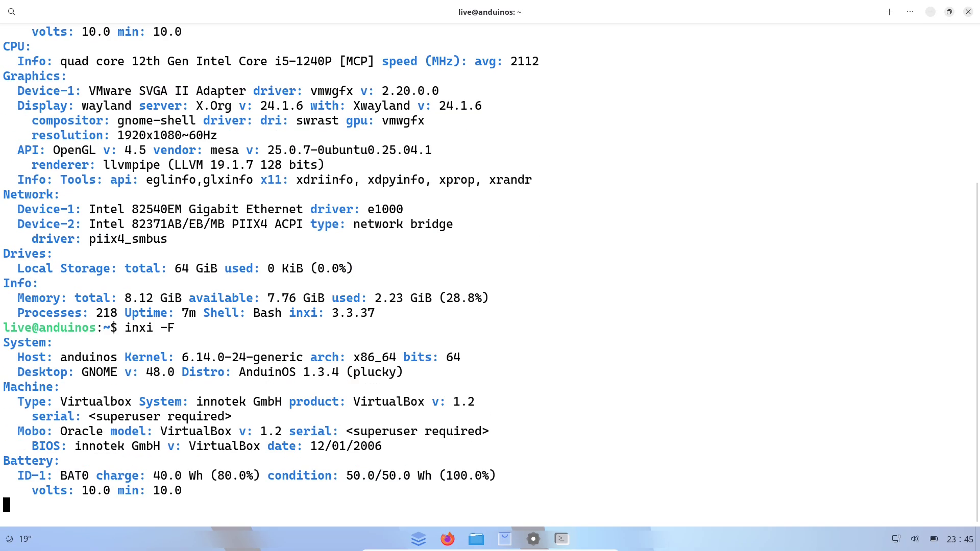
type("inxi -G")
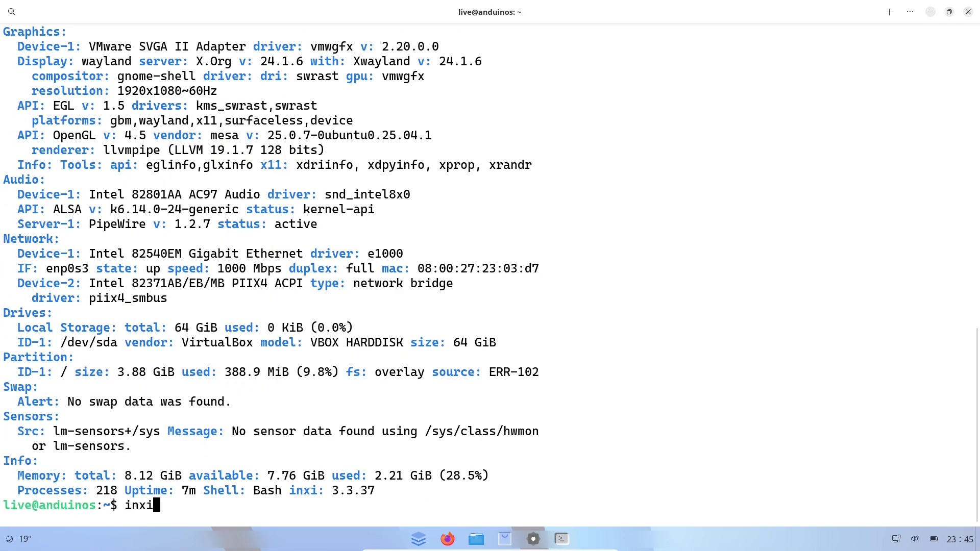
key("Return")
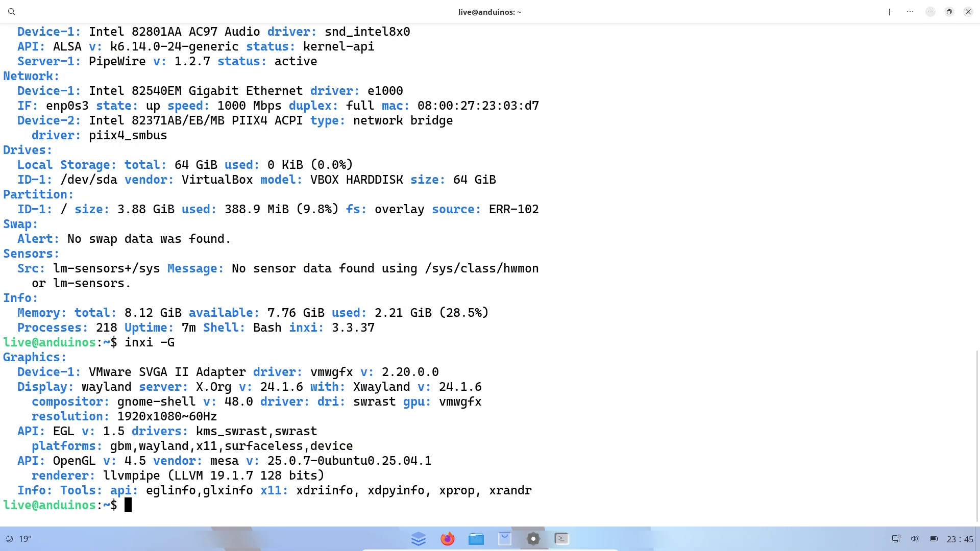
type("htop")
key("Return")
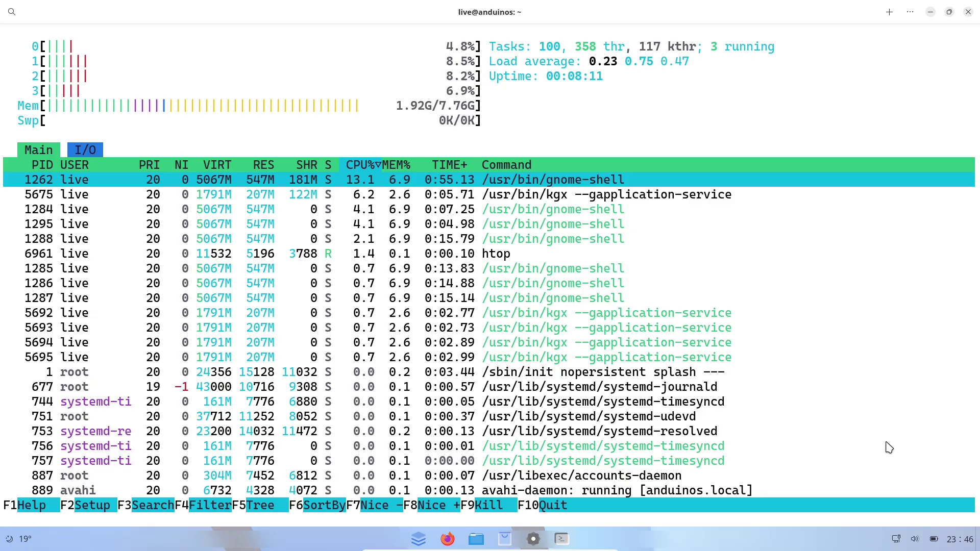
Close the console running htop and view the full system details in Settings' About page.
left_click(968, 12)
left_click(541, 312)
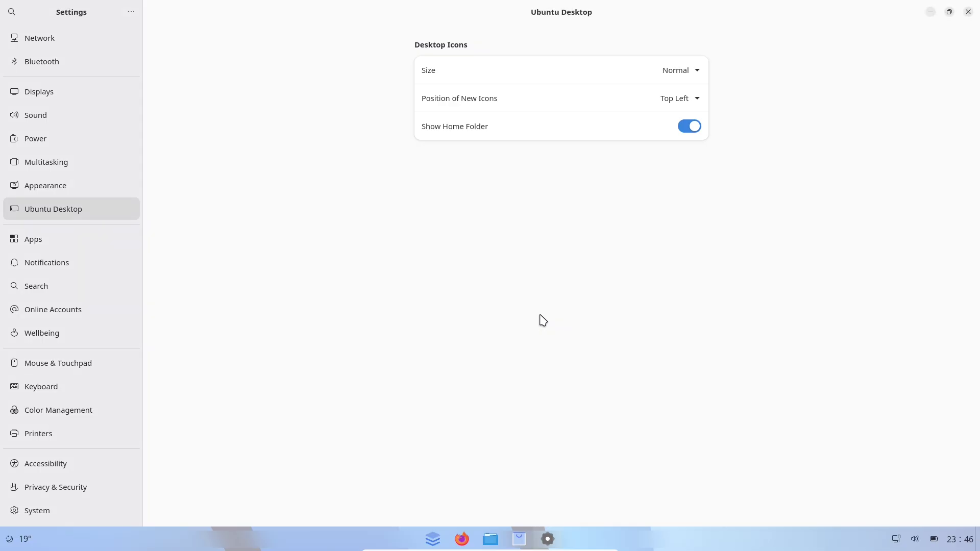
left_click(81, 334)
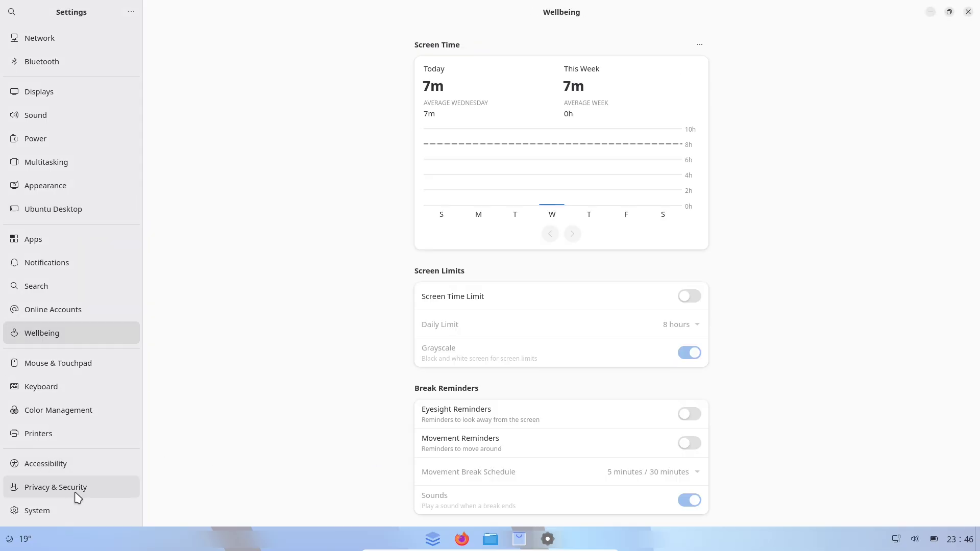
left_click(76, 512)
left_click(442, 207)
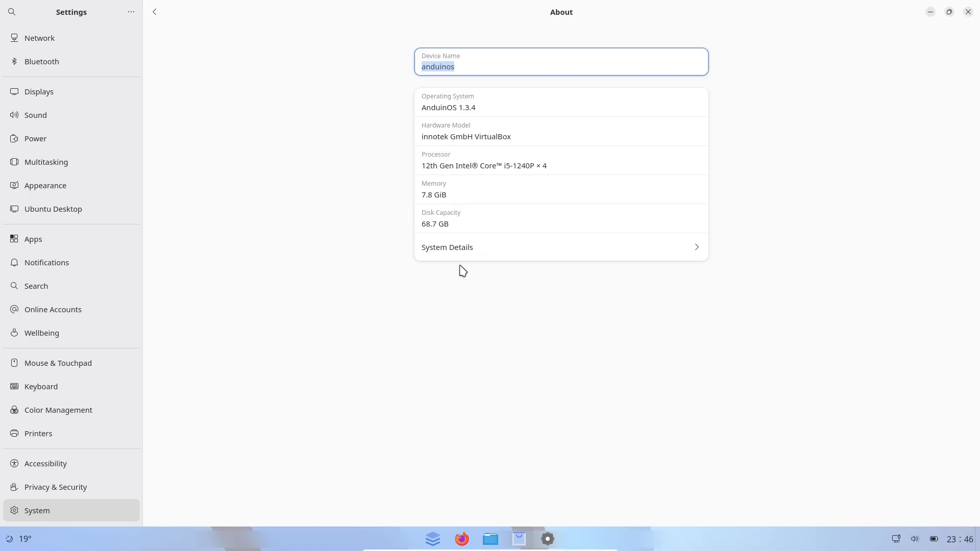
left_click(516, 258)
left_click(641, 169)
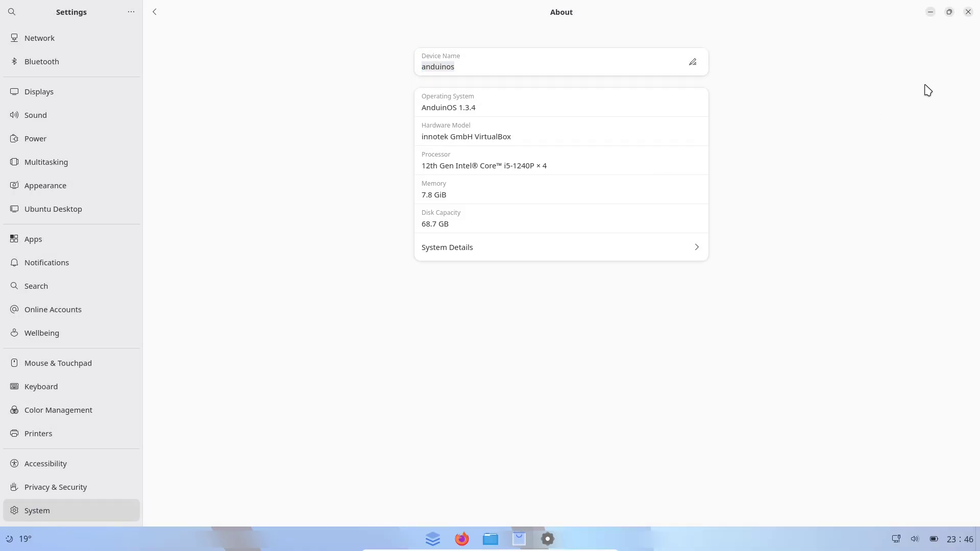
left_click(968, 13)
Briefly open Software, then launch System Monitor and scroll through its Processes list.
left_click(534, 537)
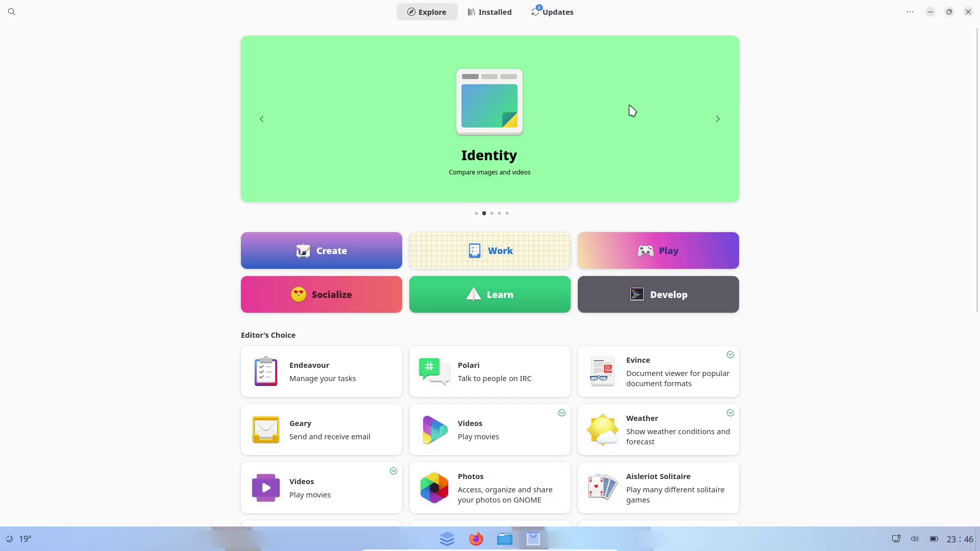
left_click(968, 12)
left_click(448, 539)
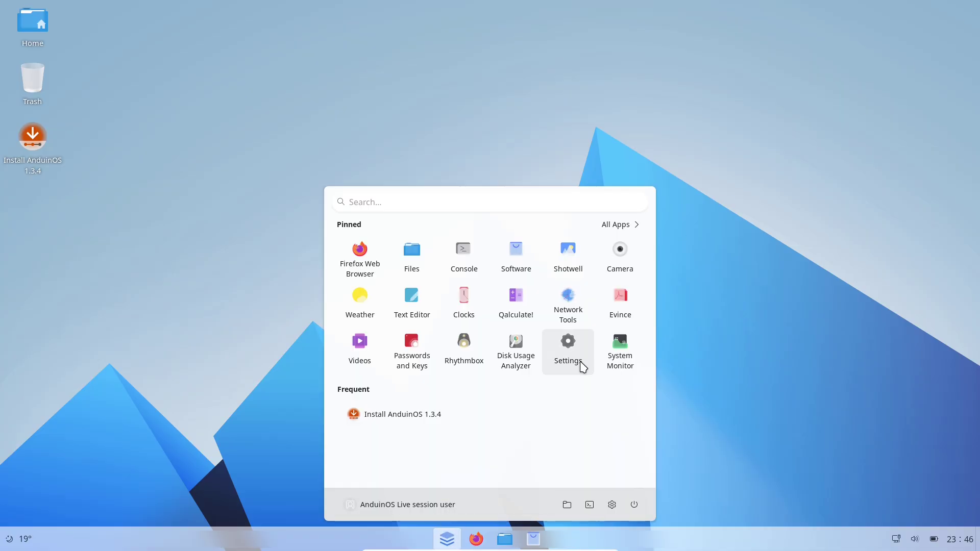
left_click(622, 368)
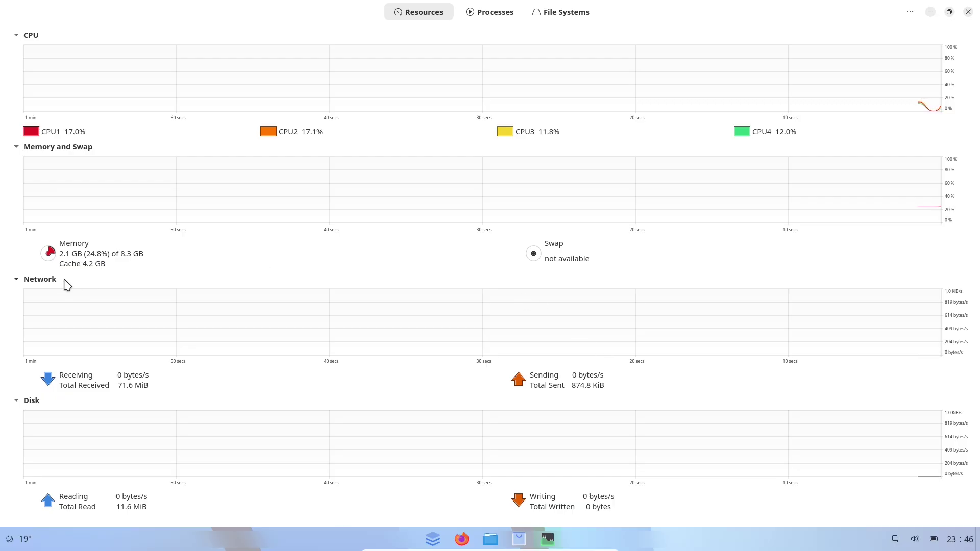
left_click(490, 11)
left_click_drag(975, 178, 968, 405)
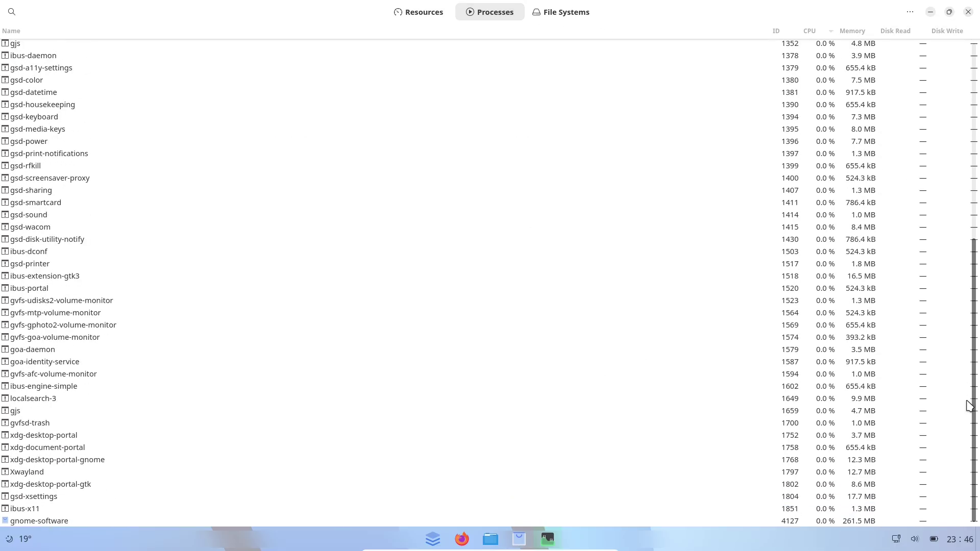
Close System Monitor, launch Firefox and load about:support, correcting the misspelt address.
left_click(967, 12)
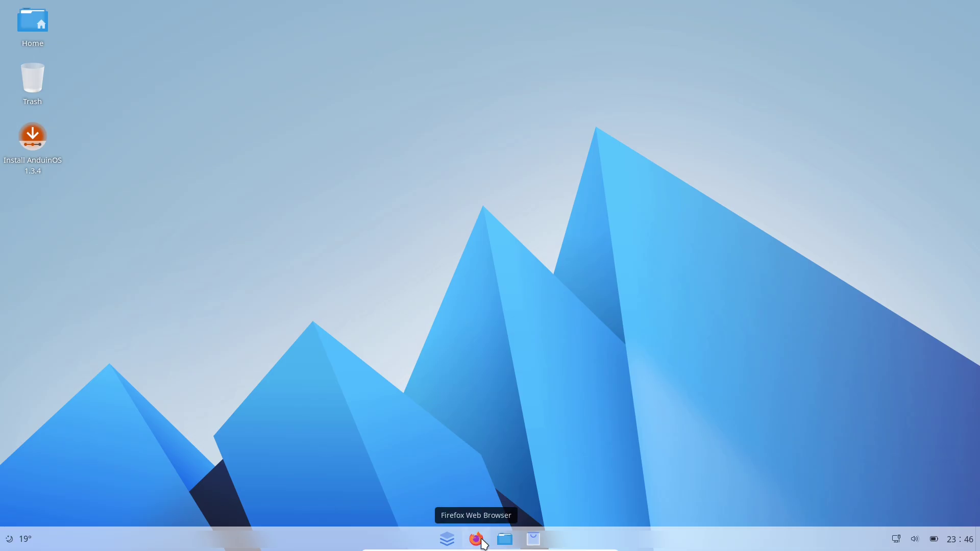
left_click(480, 540)
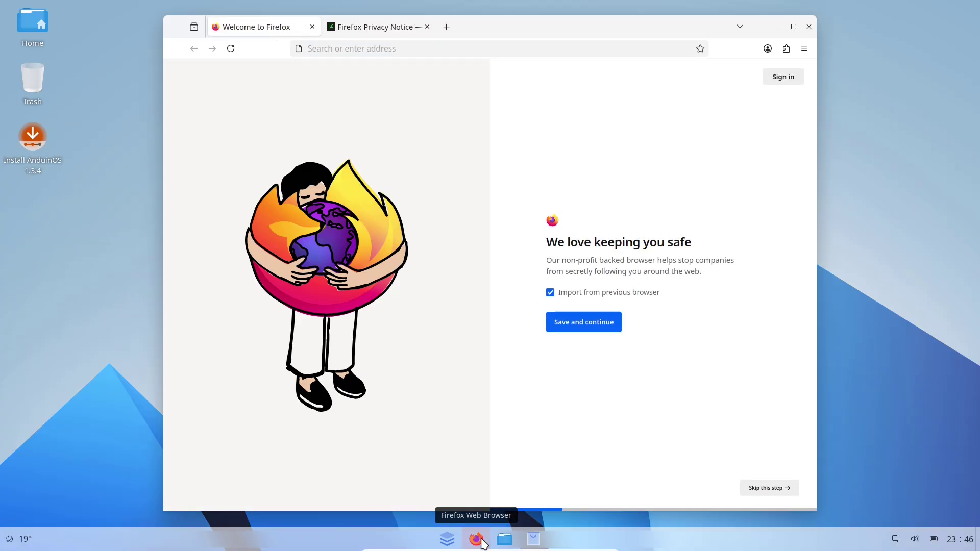
left_click(433, 45)
type("abo")
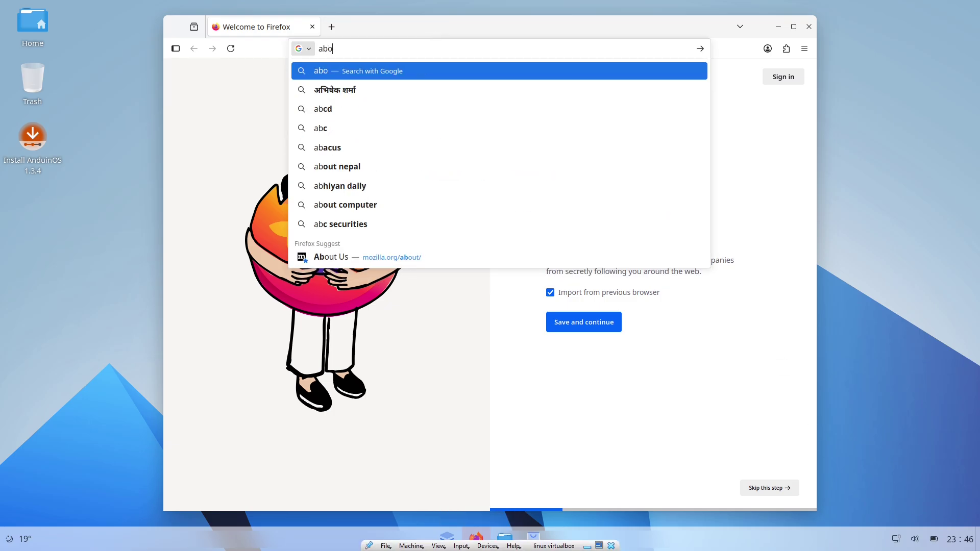
type("ut:suport")
key("Return")
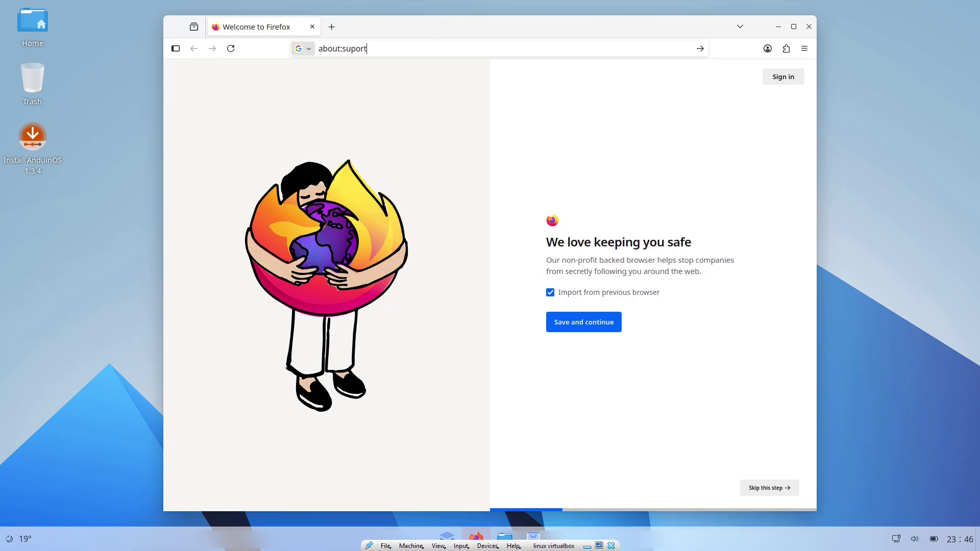
left_click(346, 51)
key("Left")
key("Left")
key("Left")
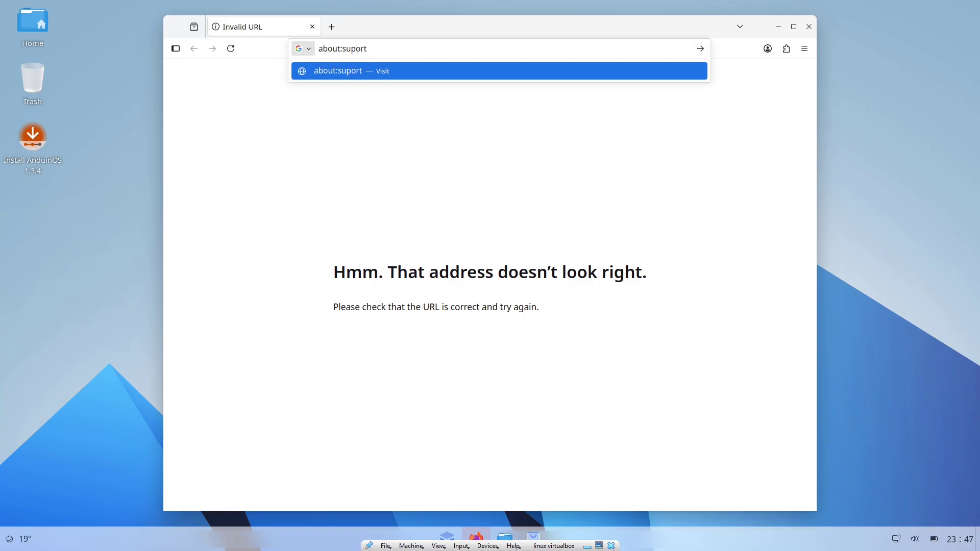
type("p")
left_click(393, 127)
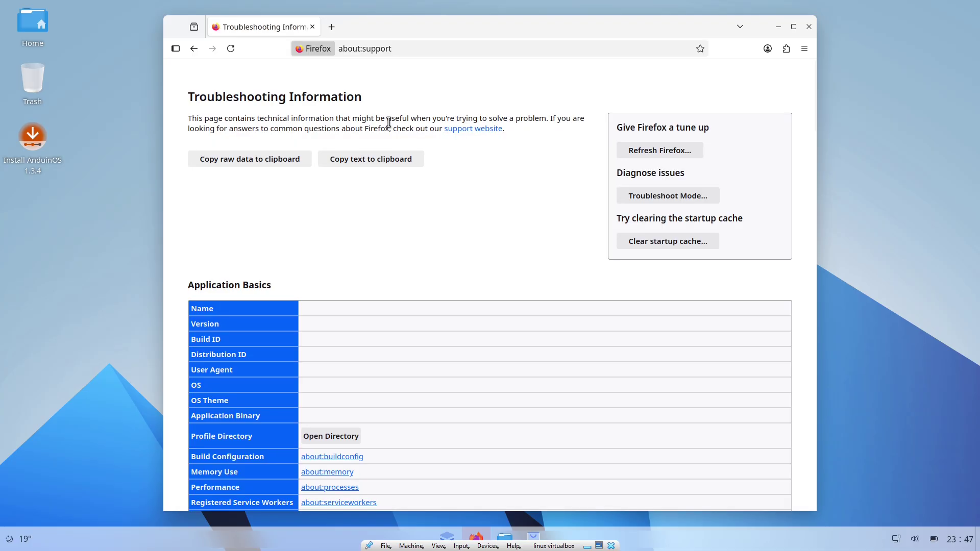
Zoom the page to 150% and maximise the Firefox window.
left_click(805, 48)
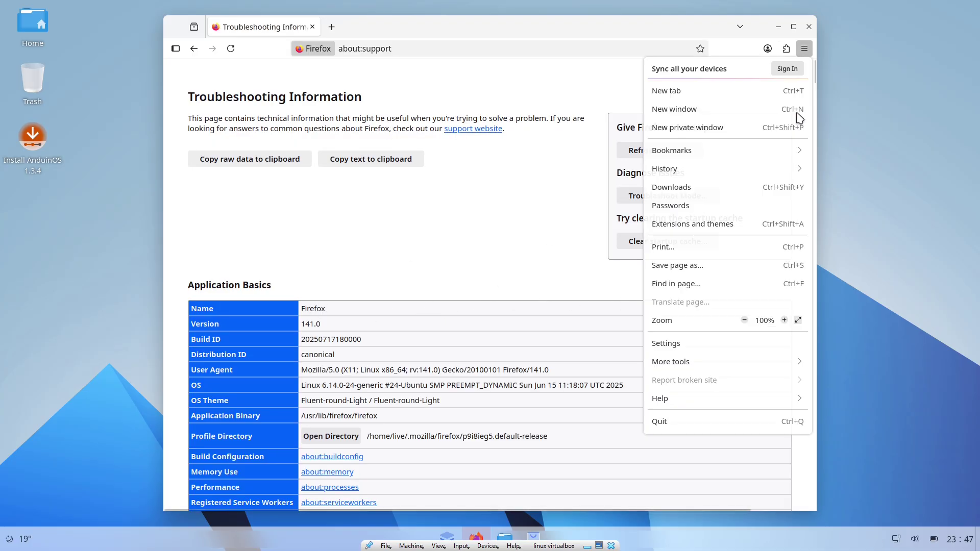
left_click(786, 320)
left_click(785, 320)
left_click(786, 321)
left_click(786, 321)
left_click(576, 272)
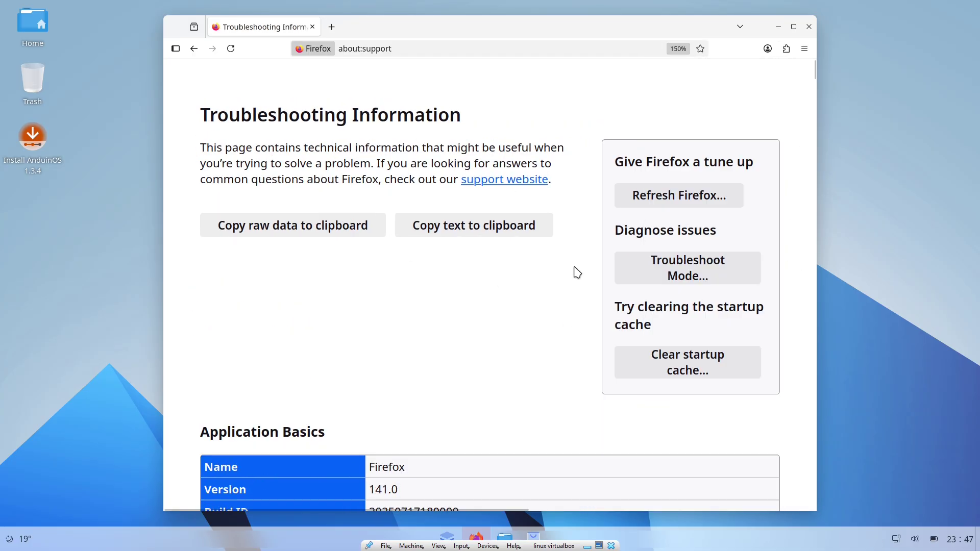
left_click(793, 26)
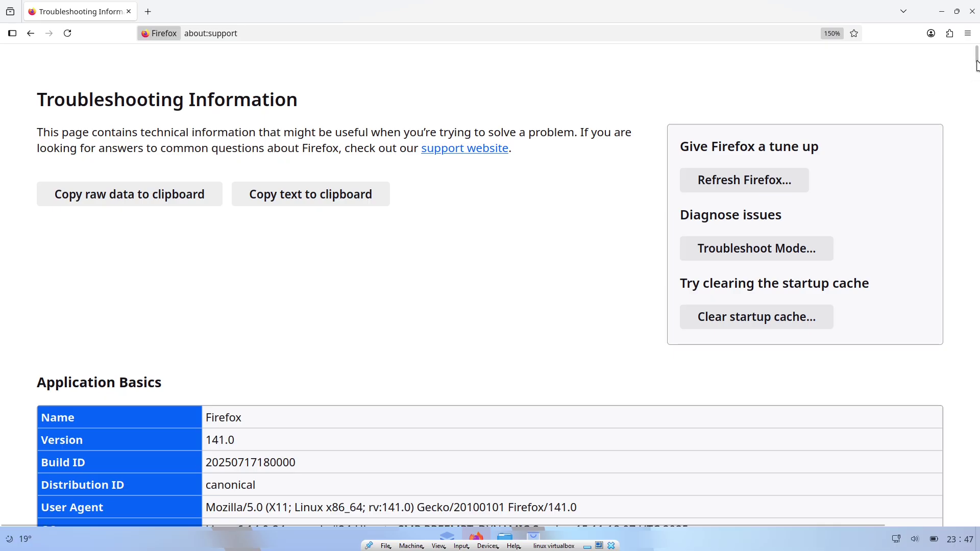
Scroll down and select the graphics details from wayland down to RAM.
scroll(575, 324, "down", 3)
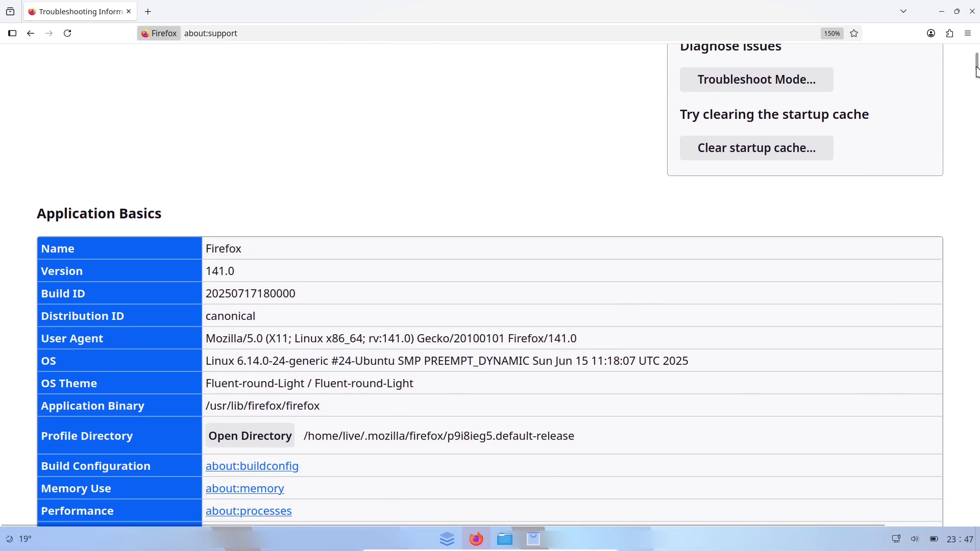
left_click_drag(976, 71, 785, 295)
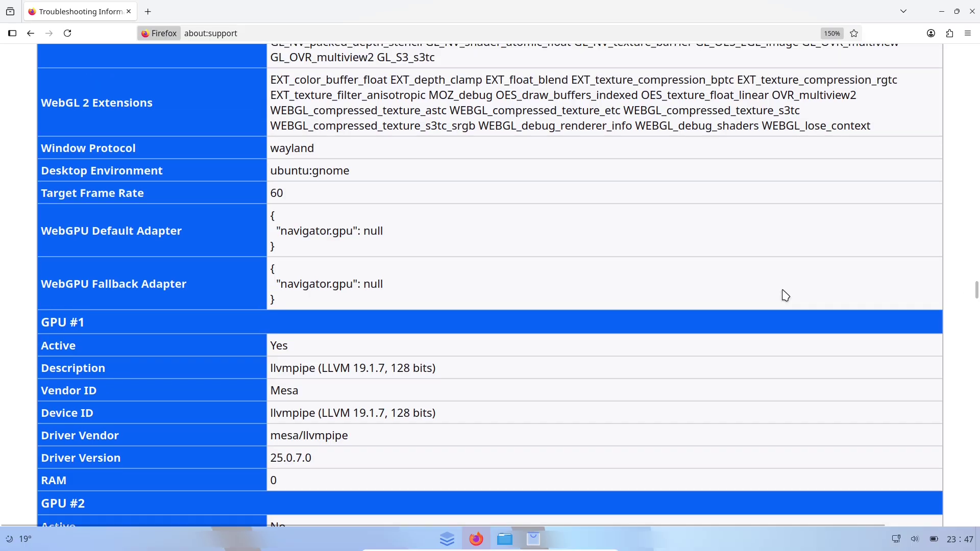
left_click_drag(274, 151, 468, 481)
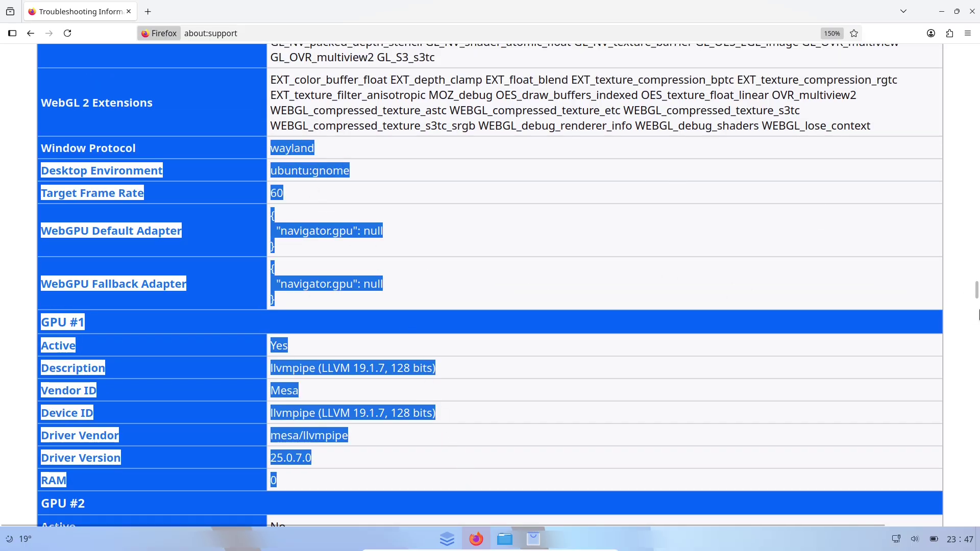
scroll(978, 313, "down", 7)
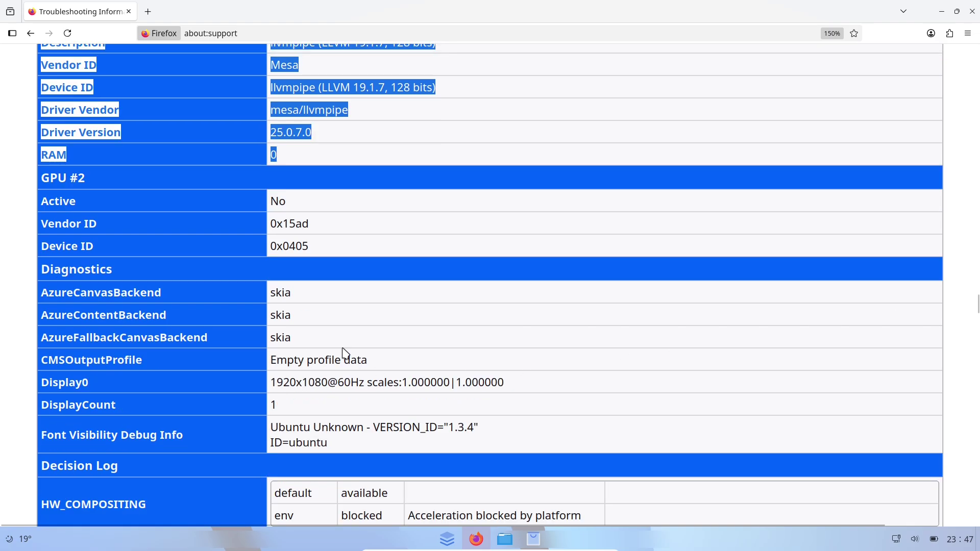
Search the web for 'anduinos' and open the official anduinos.com homepage.
left_click(256, 33)
type("a")
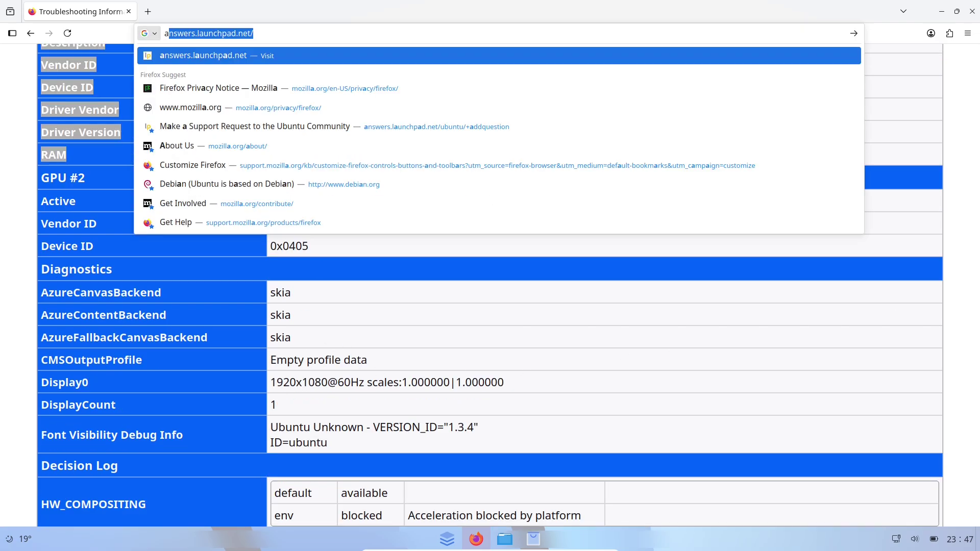
type("nduinos")
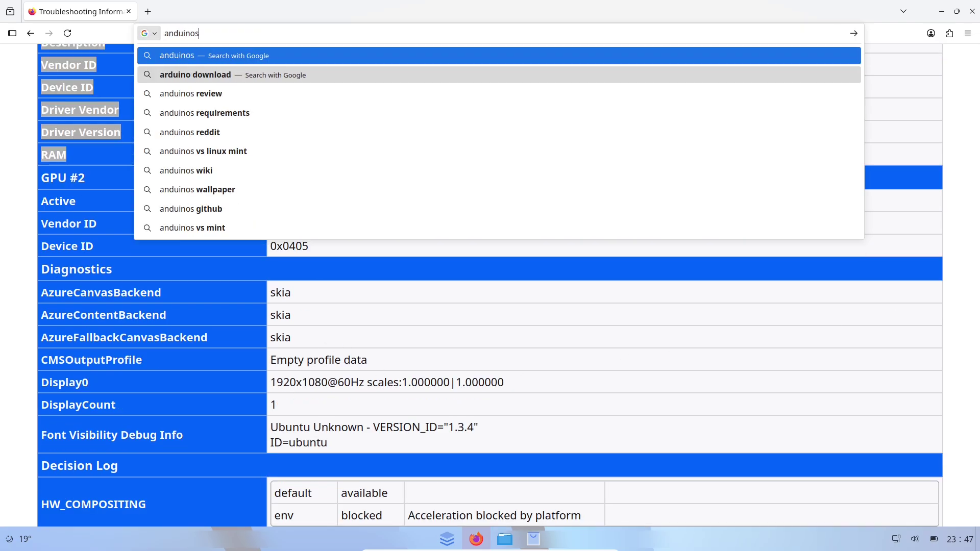
key("Return")
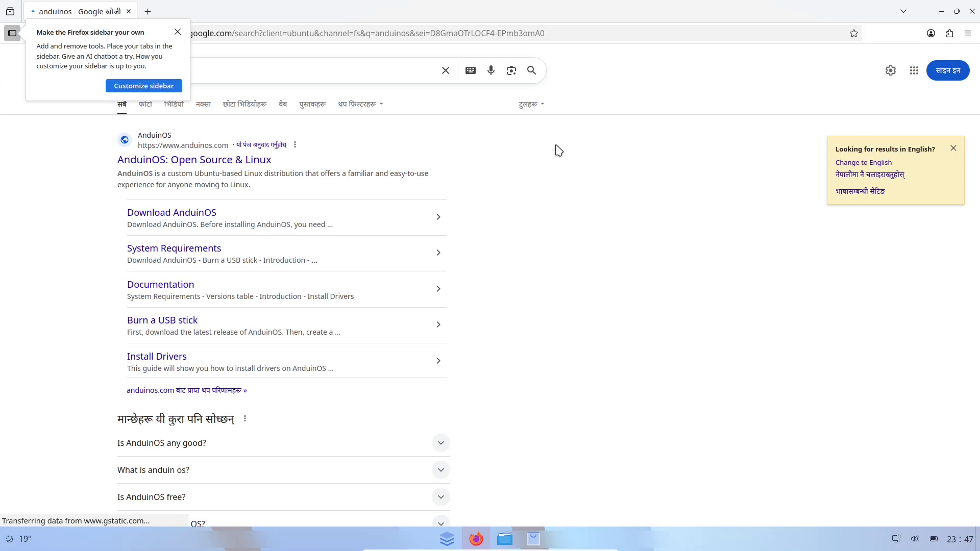
left_click(850, 163)
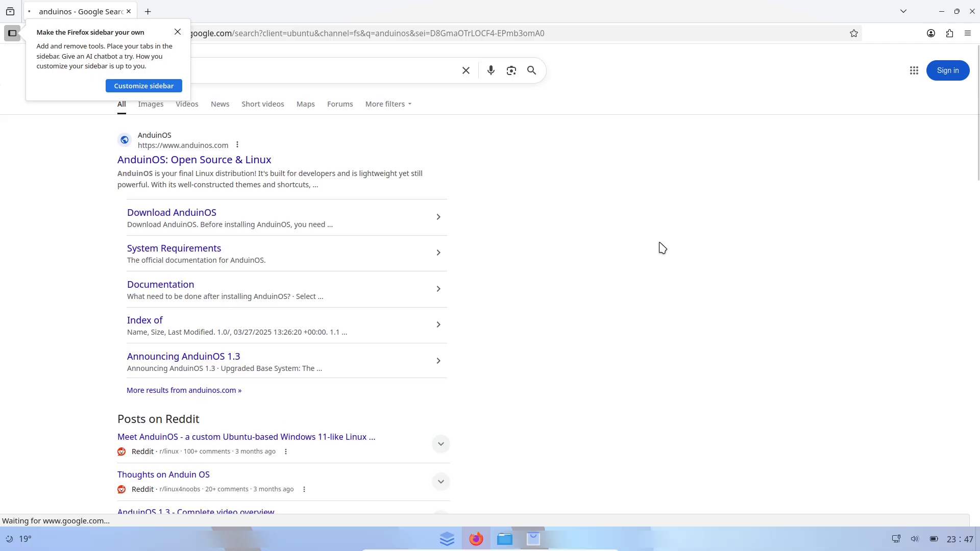
left_click(178, 32)
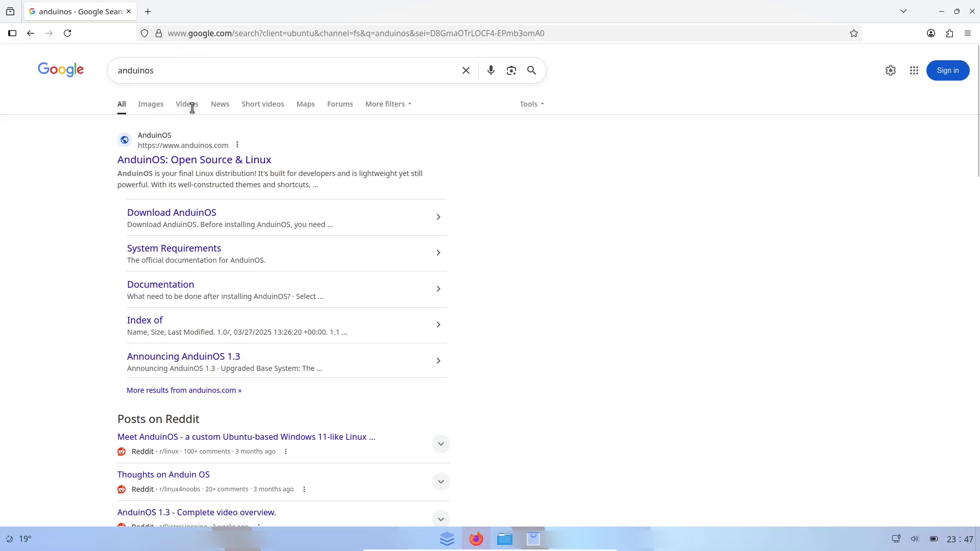
left_click(197, 162)
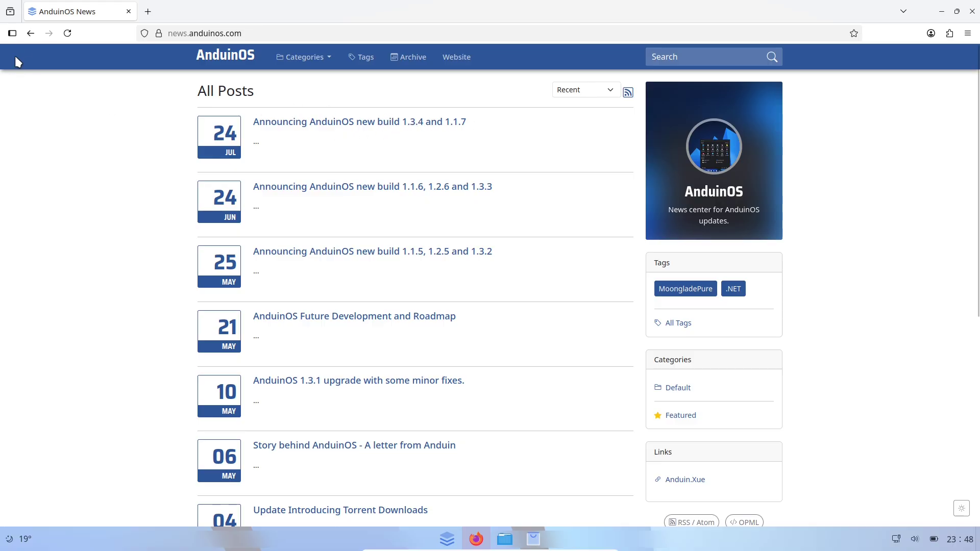
left_click(31, 34)
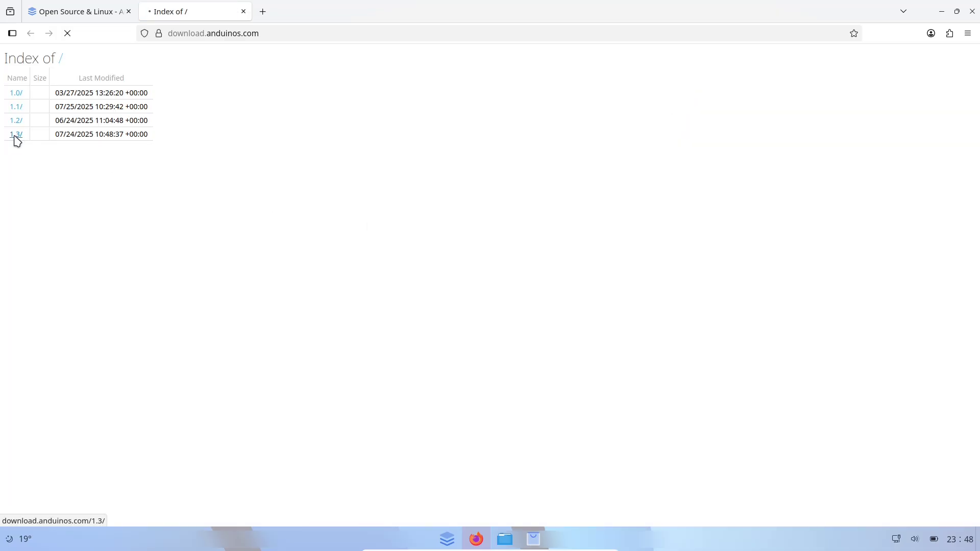
Open the 1.3 release download folder and set the page zoom to 170%.
left_click(18, 151)
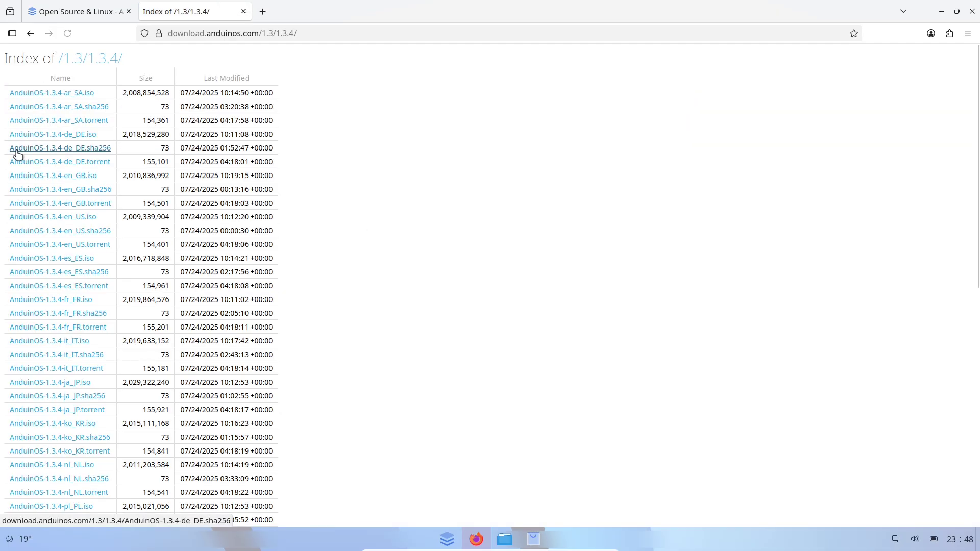
left_click(29, 34)
left_click(968, 33)
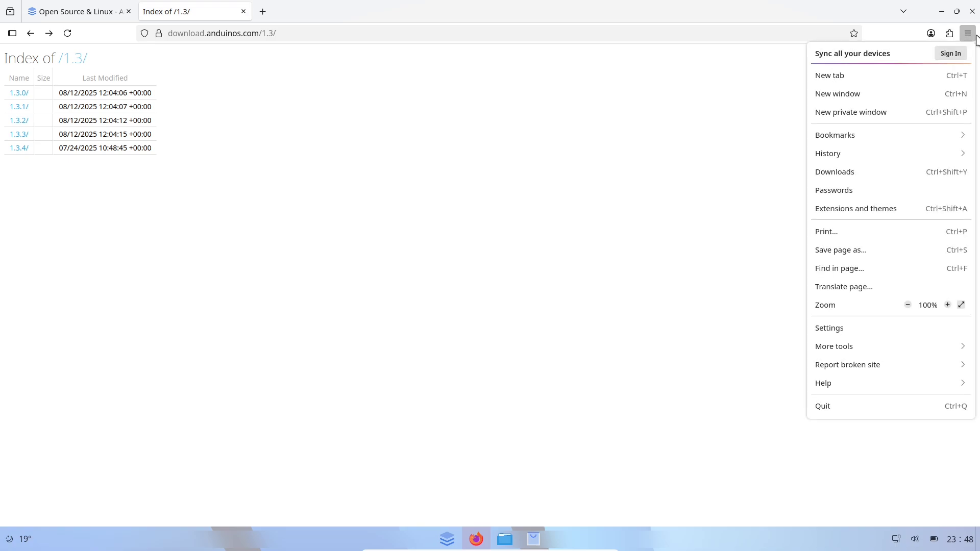
left_click(948, 305)
left_click(948, 304)
left_click(948, 305)
left_click(948, 305)
left_click(947, 305)
left_click(947, 305)
left_click(908, 305)
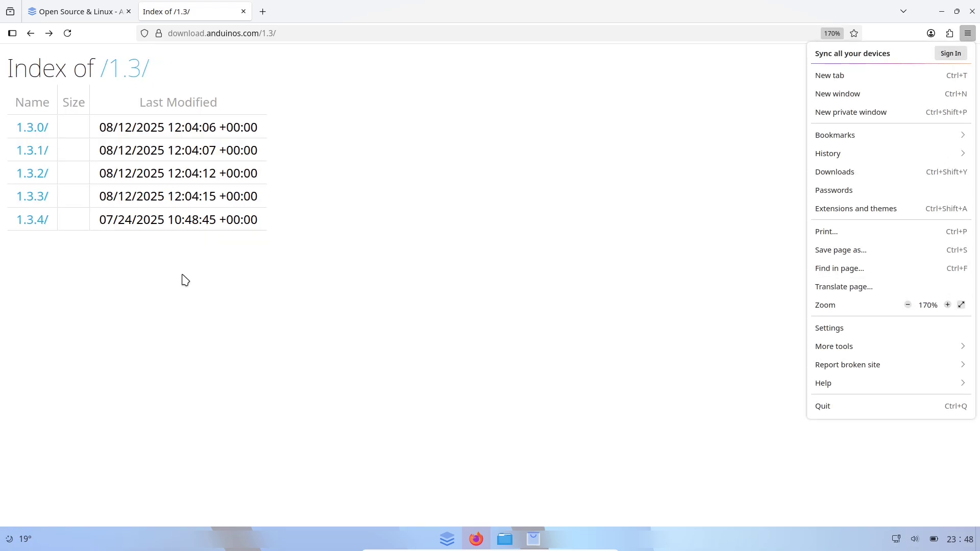
left_click(181, 277)
In the 1.3.4 listing, start downloading AnduinOS-1.3.4-en_US.iso, then cancel it.
left_click(38, 222)
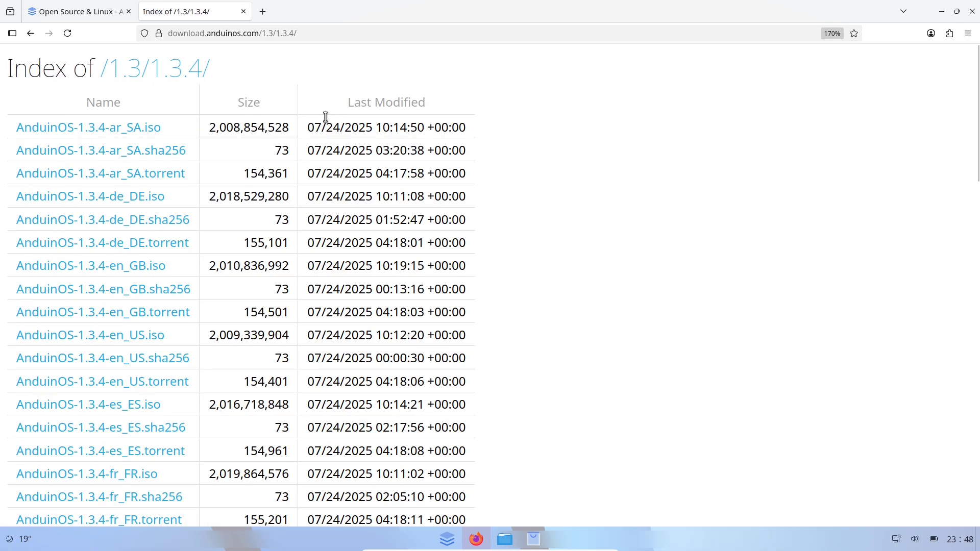
mouse_move(977, 125)
left_mouse_down()
mouse_move(975, 467)
mouse_move(964, 116)
left_mouse_up()
left_click(132, 337)
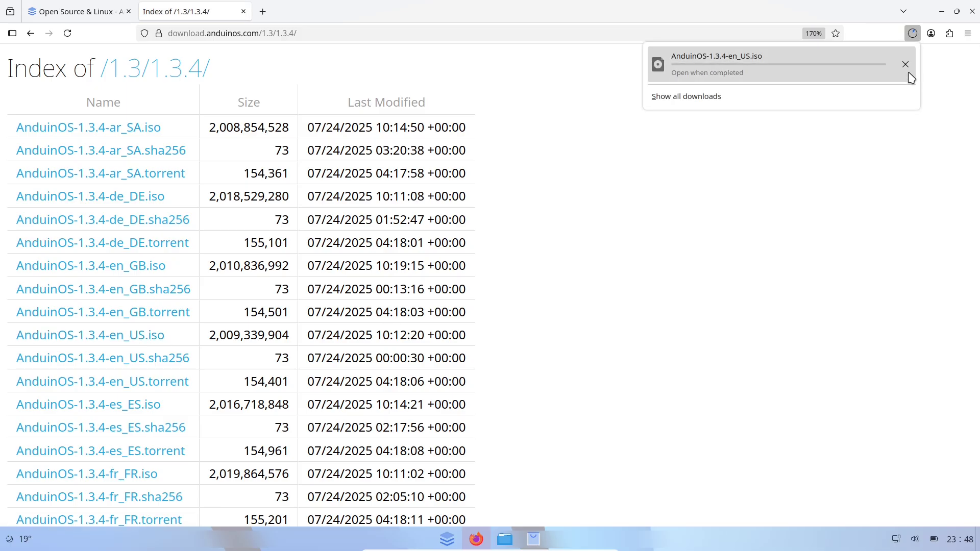
left_click(907, 67)
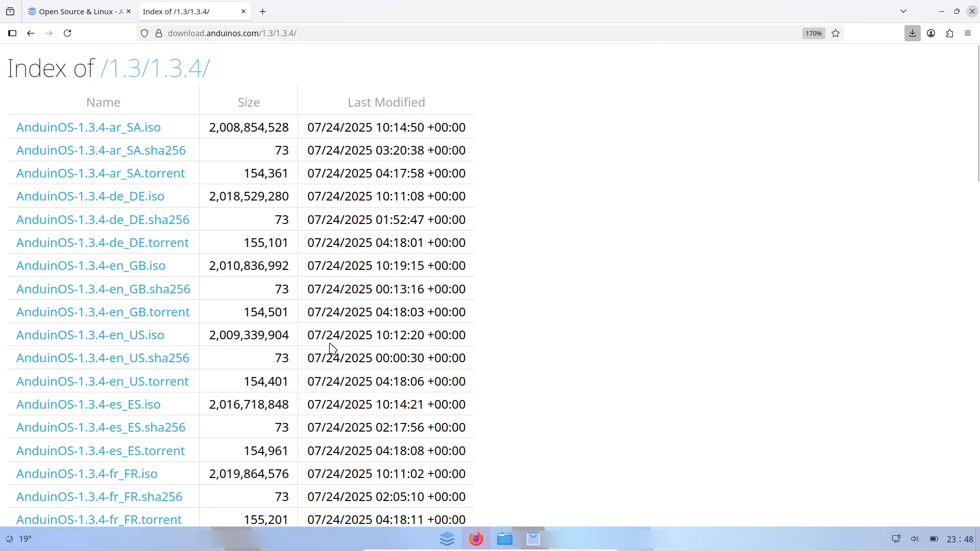
Hide Firefox with Super+D and choose Power Off from the start menu's power options.
key("super+d")
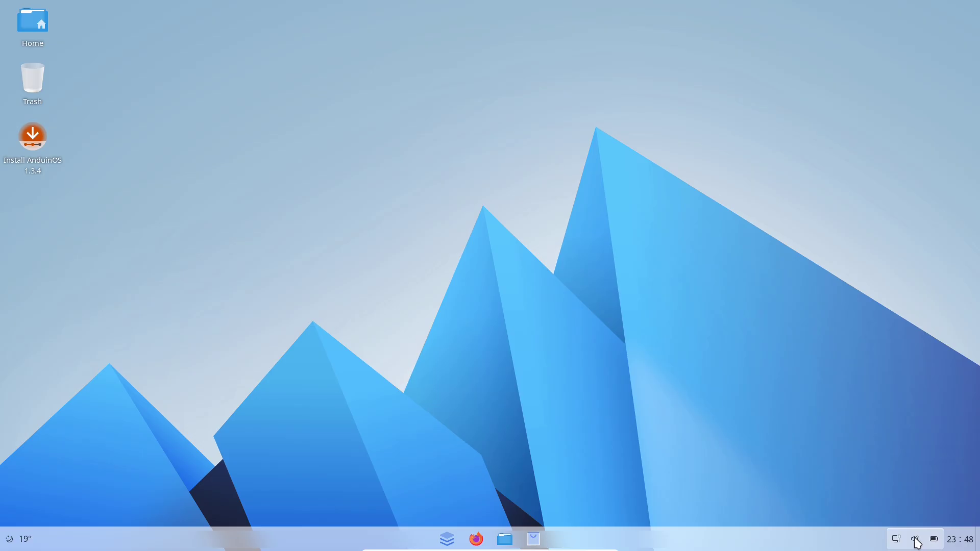
left_click(447, 539)
left_click(634, 505)
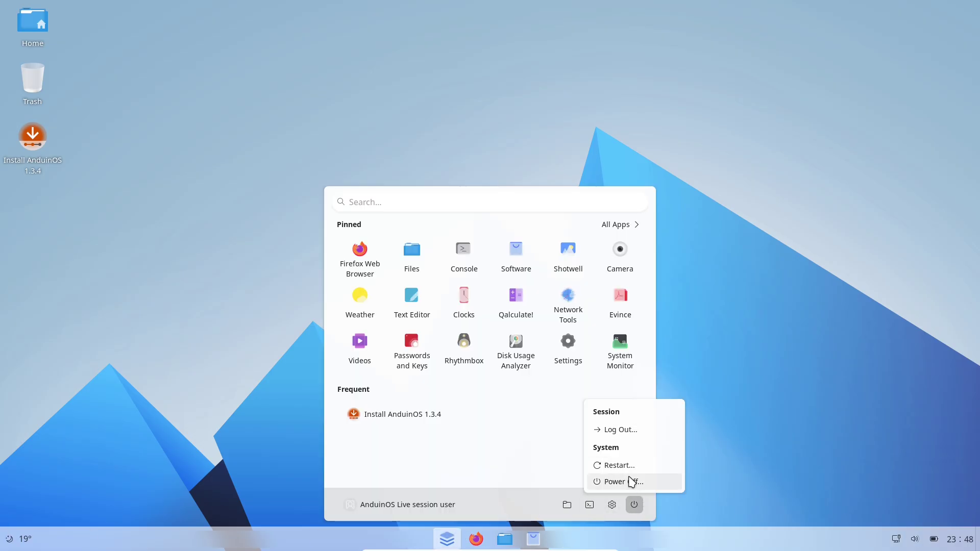
left_click(628, 481)
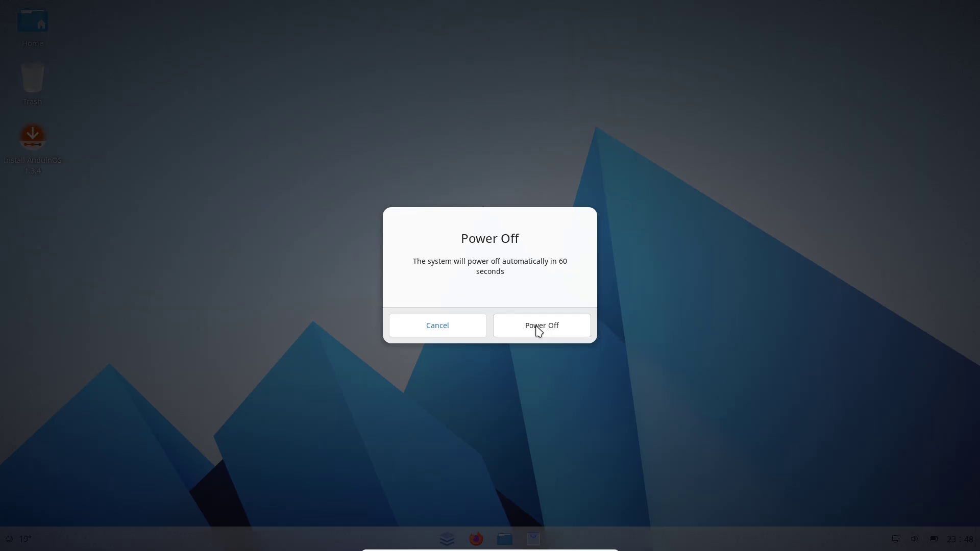